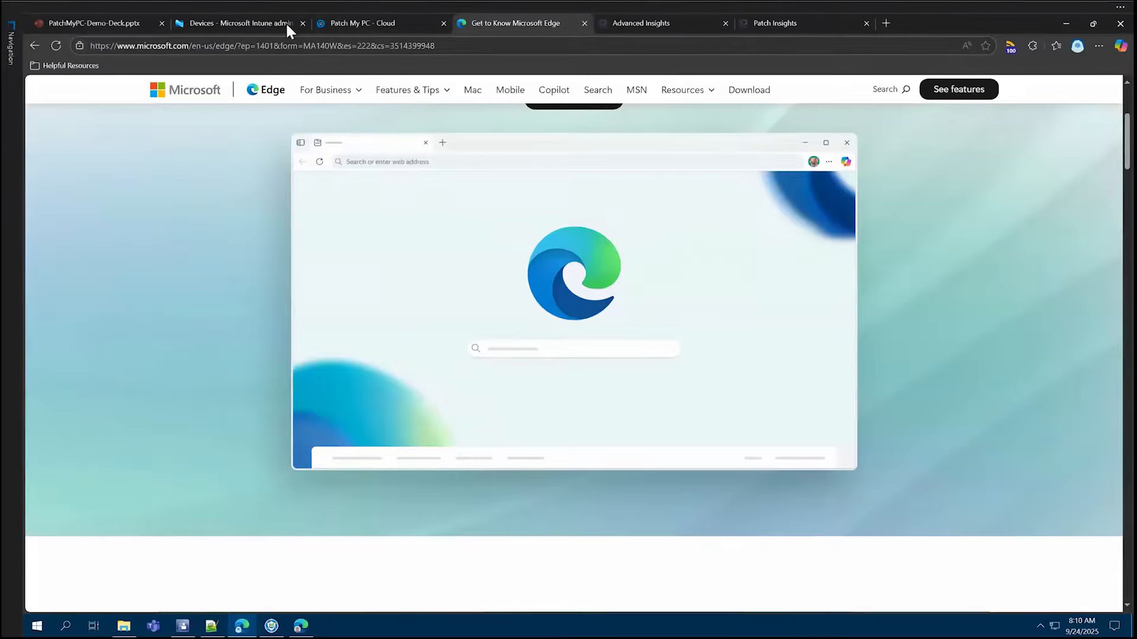
- Switch to the Intune admin center, open the list of all apps and widen its Name column to show the full app names
{"action": "left_click", "coordinate": [266, 22]}
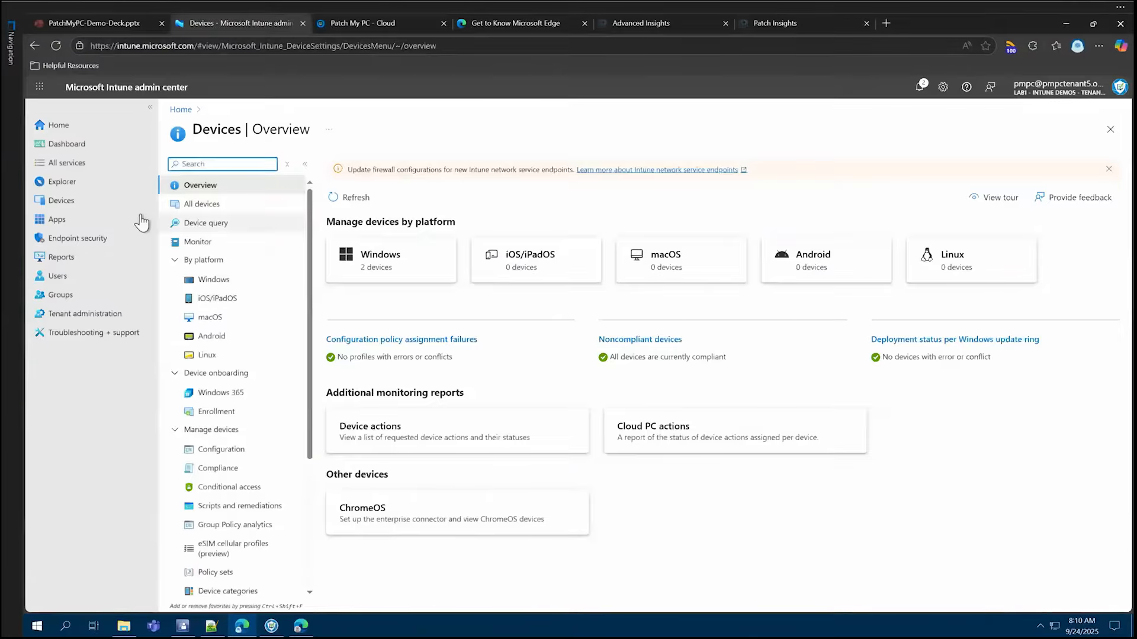
{"action": "left_click", "coordinate": [93, 220]}
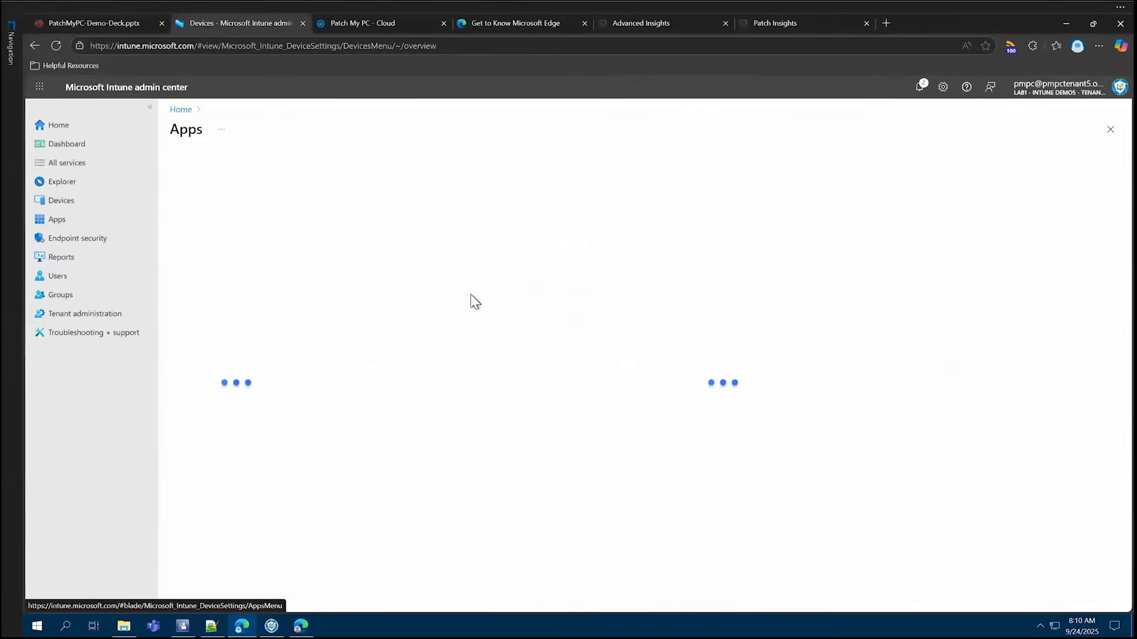
{"action": "left_click", "coordinate": [236, 204]}
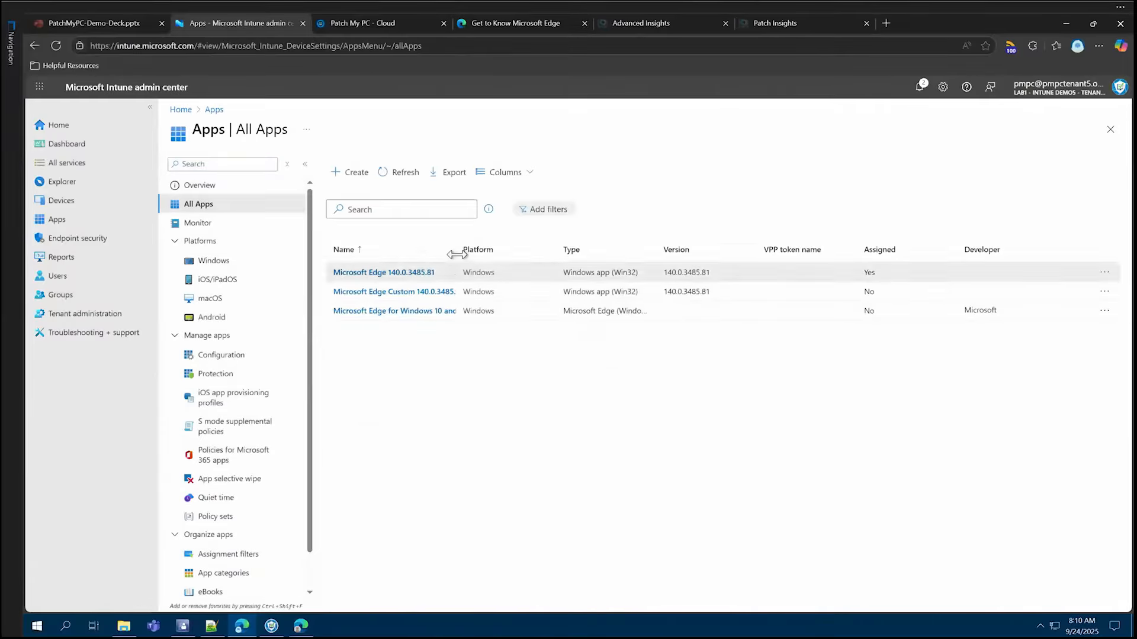
{"action": "left_click_drag", "start_coordinate": [460, 259], "coordinate": [558, 263]}
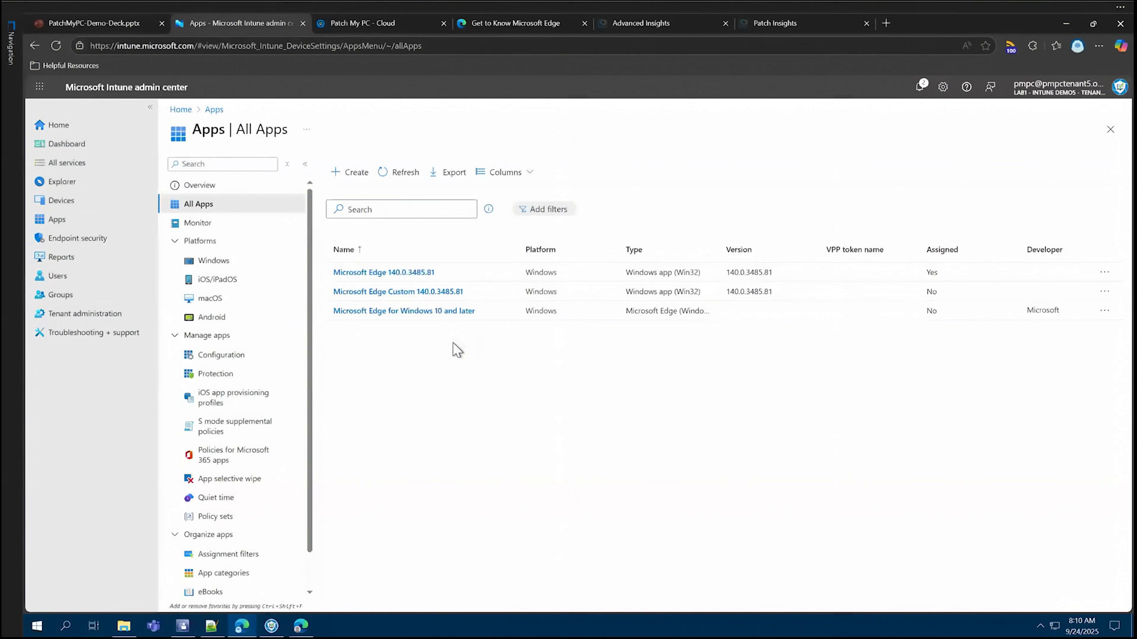
- Check the Create Microsoft Edge Application action of the Microsoft Edge Management node in a maximized Configuration Manager, and minimize the console
{"action": "left_click", "coordinate": [183, 626]}
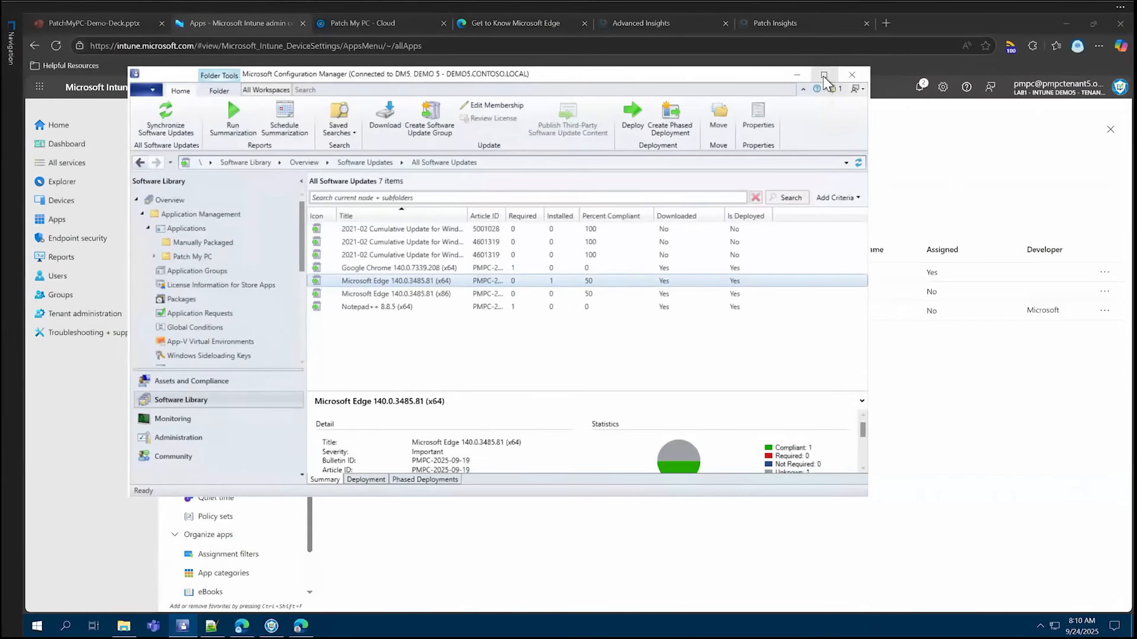
{"action": "left_click", "coordinate": [823, 75]}
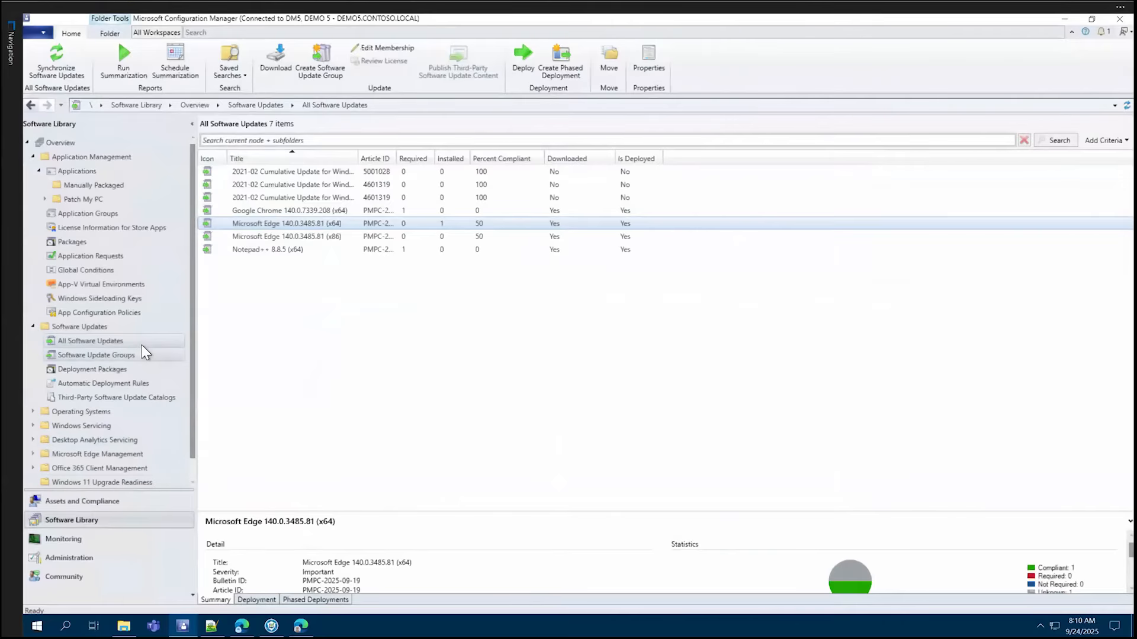
{"action": "scroll", "coordinate": [141, 344], "scroll_direction": "down", "scroll_amount": 1}
{"action": "right_click", "coordinate": [113, 436]}
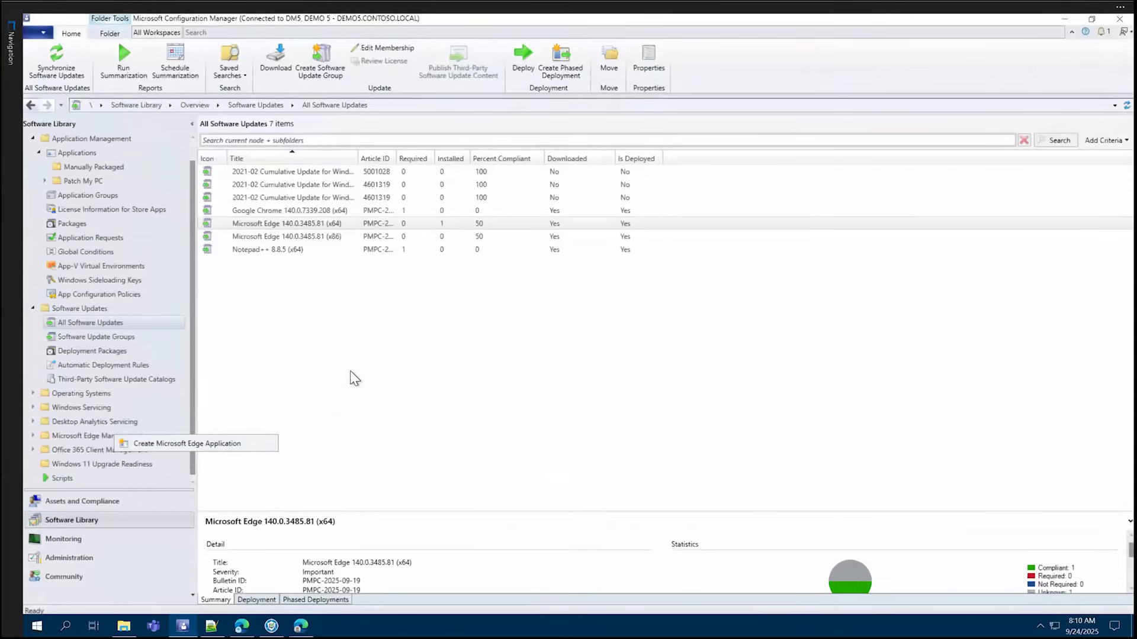
{"action": "left_click", "coordinate": [385, 367]}
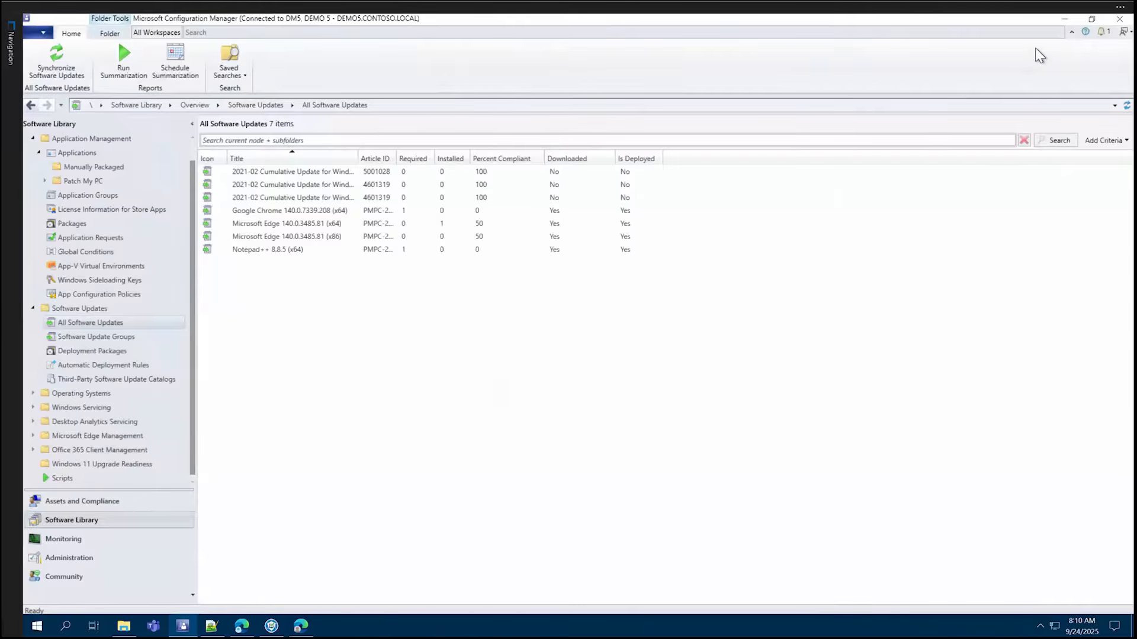
{"action": "left_click", "coordinate": [1061, 20]}
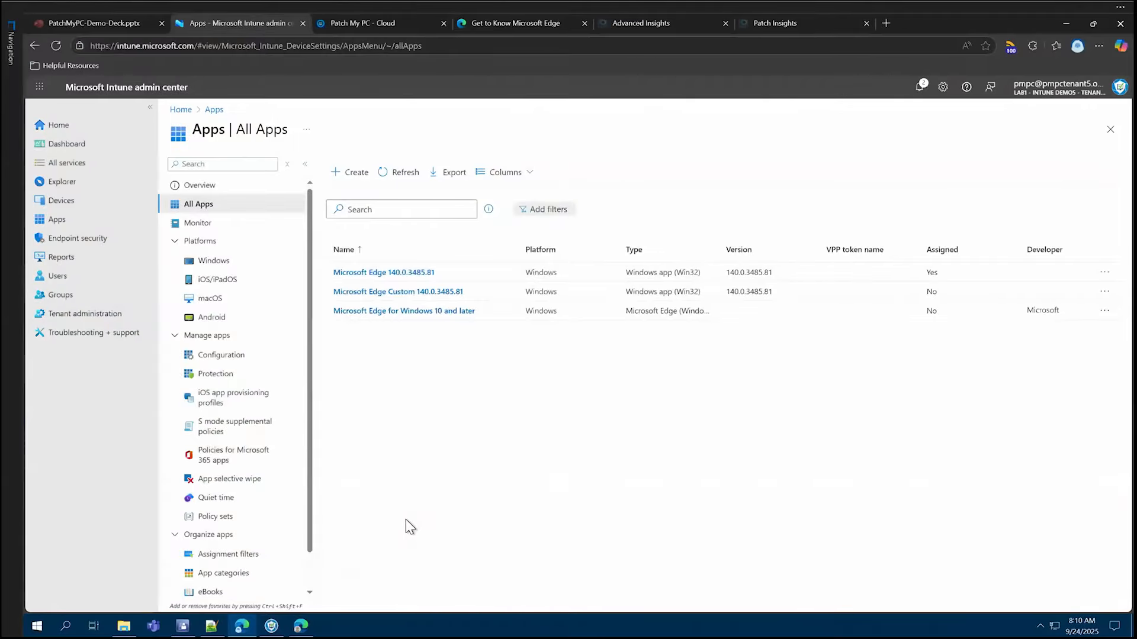
- Switch to the Patch My PC Publishing Settings and find Microsoft Edge among the ConfigMgr Apps products
{"action": "left_click", "coordinate": [271, 626]}
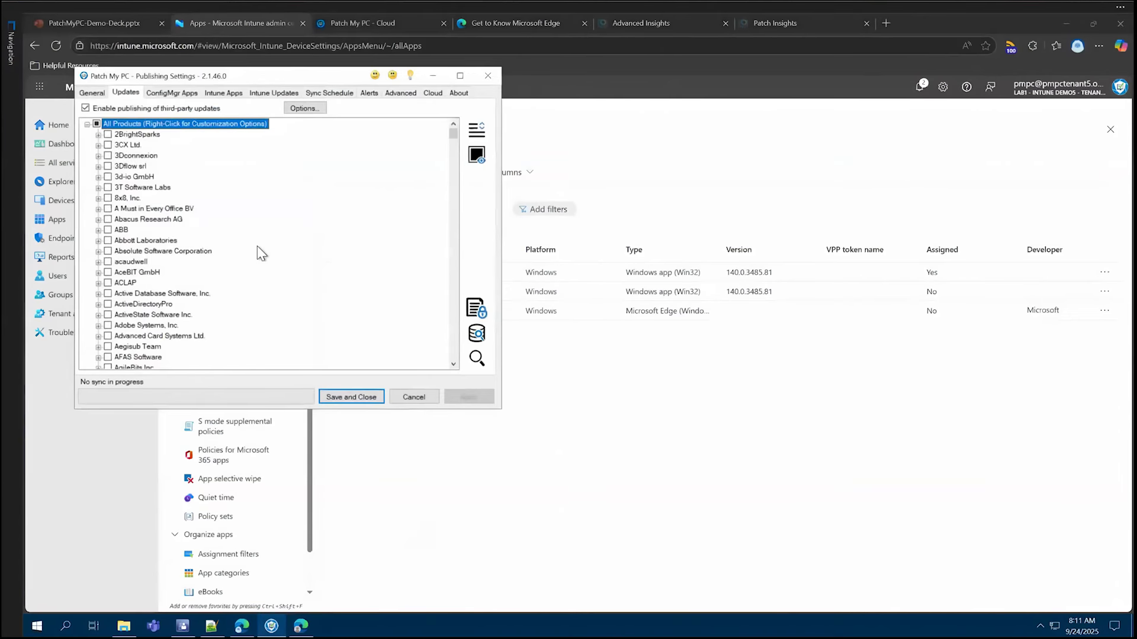
{"action": "left_click_drag", "start_coordinate": [254, 76], "coordinate": [399, 121]}
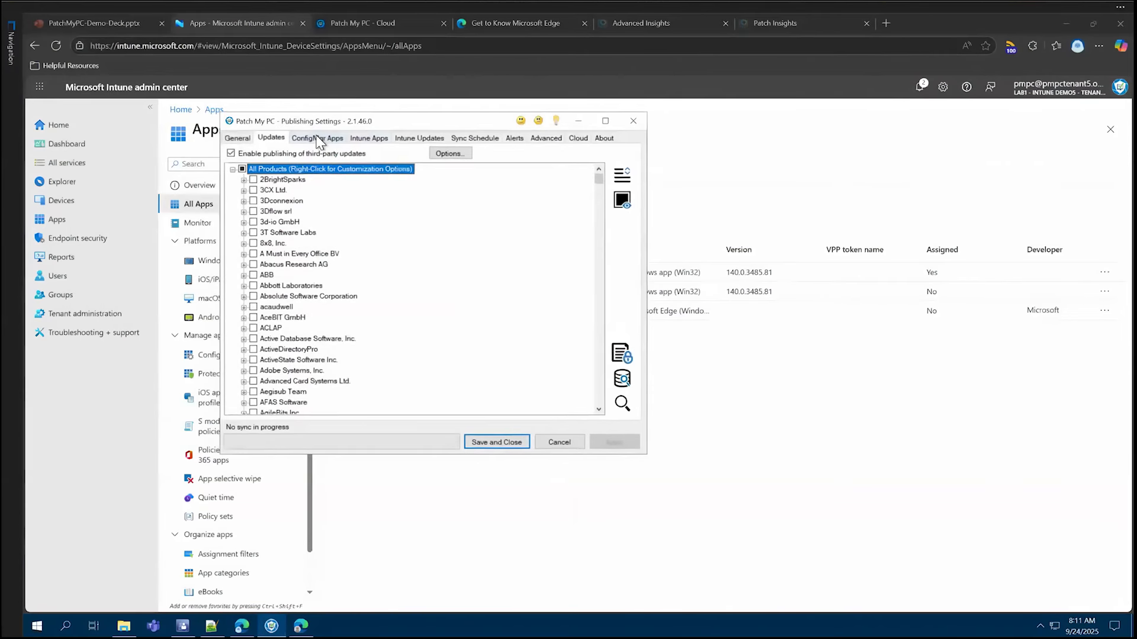
{"action": "left_click", "coordinate": [318, 138]}
{"action": "key", "text": "ctrl+f"}
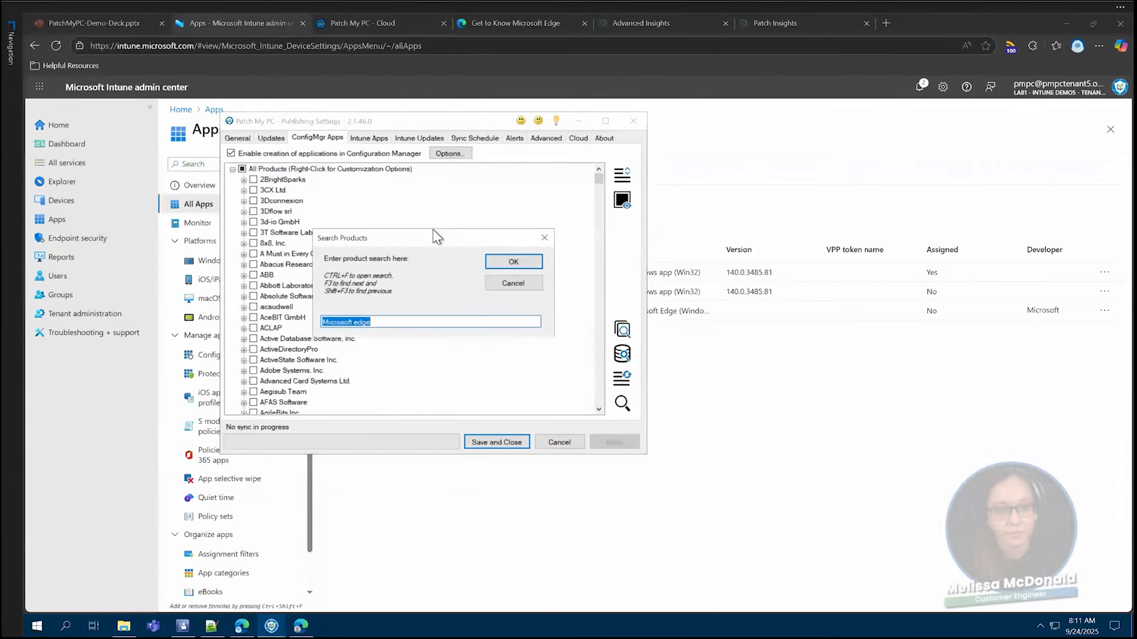
{"action": "key", "text": "Return"}
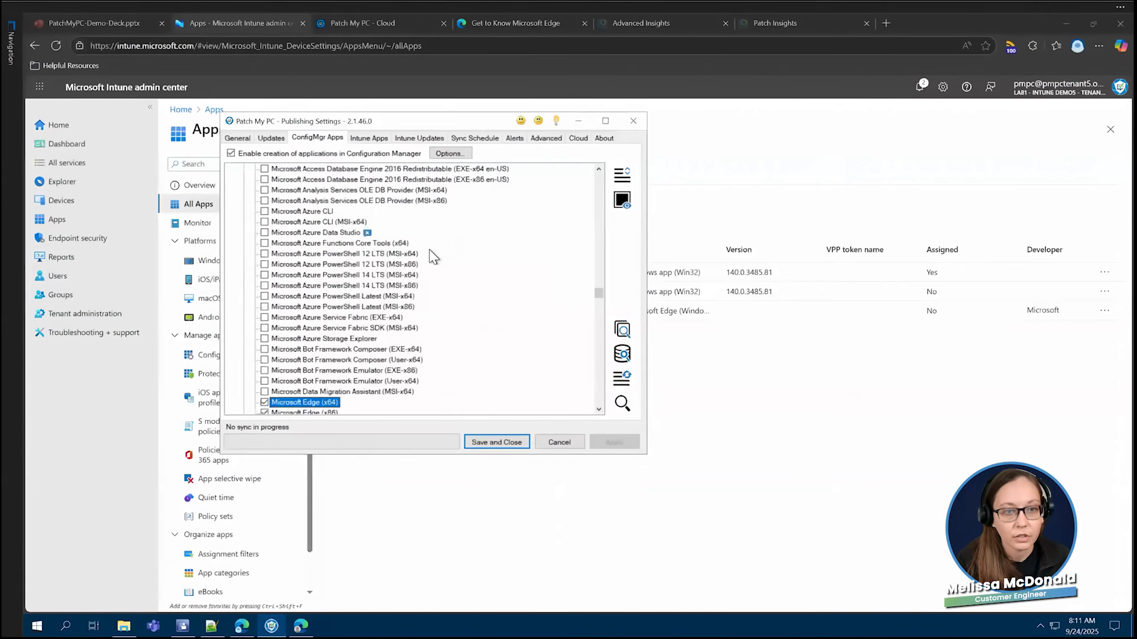
{"action": "scroll", "coordinate": [370, 329], "scroll_direction": "down", "scroll_amount": 2}
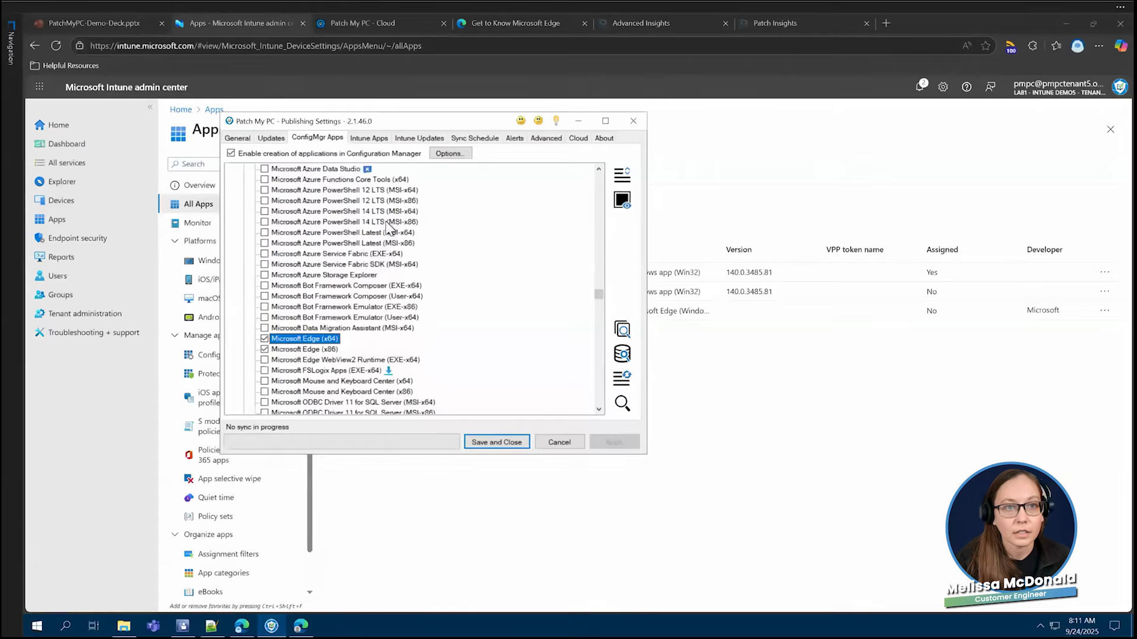
- Enable creation of Win32 applications in Microsoft Intune for the Intune Apps products, and minimize the publisher window
{"action": "left_click", "coordinate": [379, 139]}
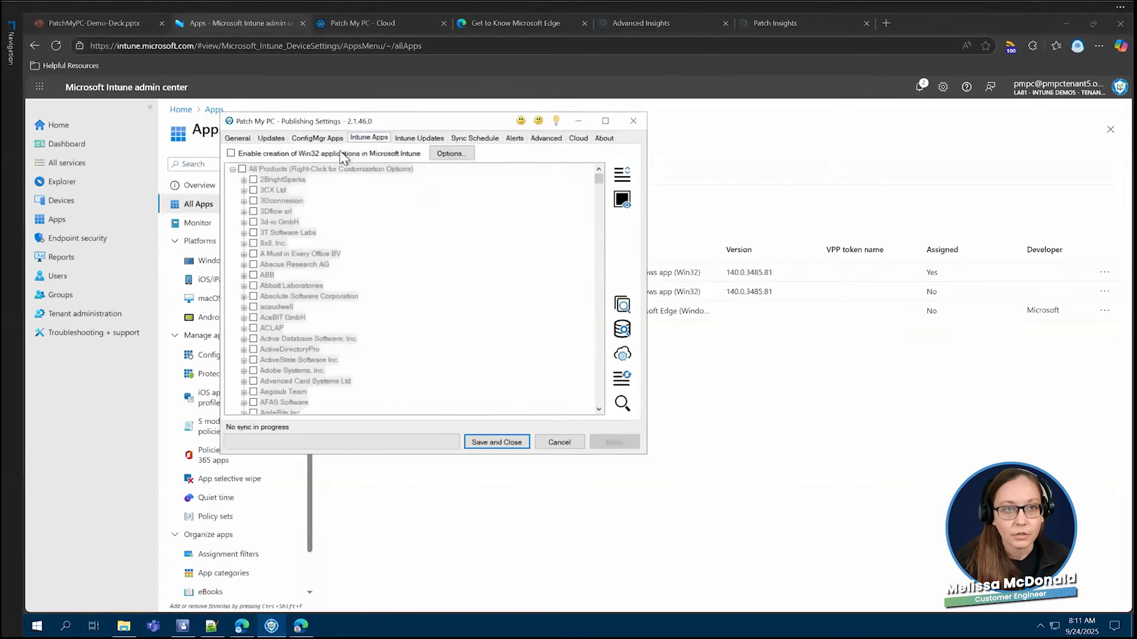
{"action": "left_click", "coordinate": [278, 152]}
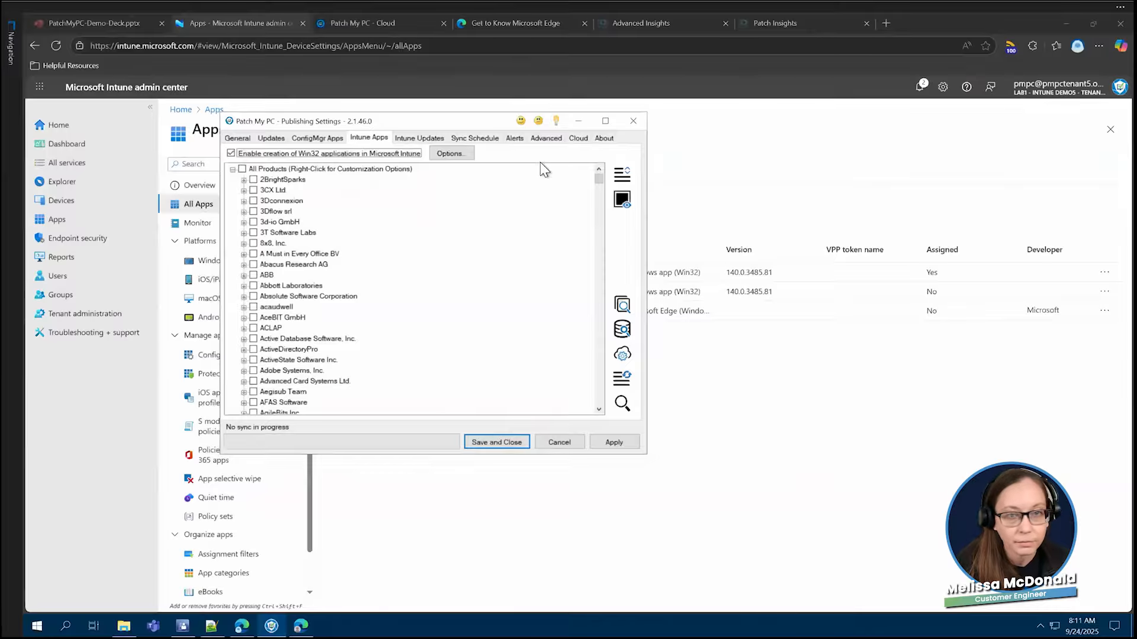
{"action": "left_click", "coordinate": [590, 122]}
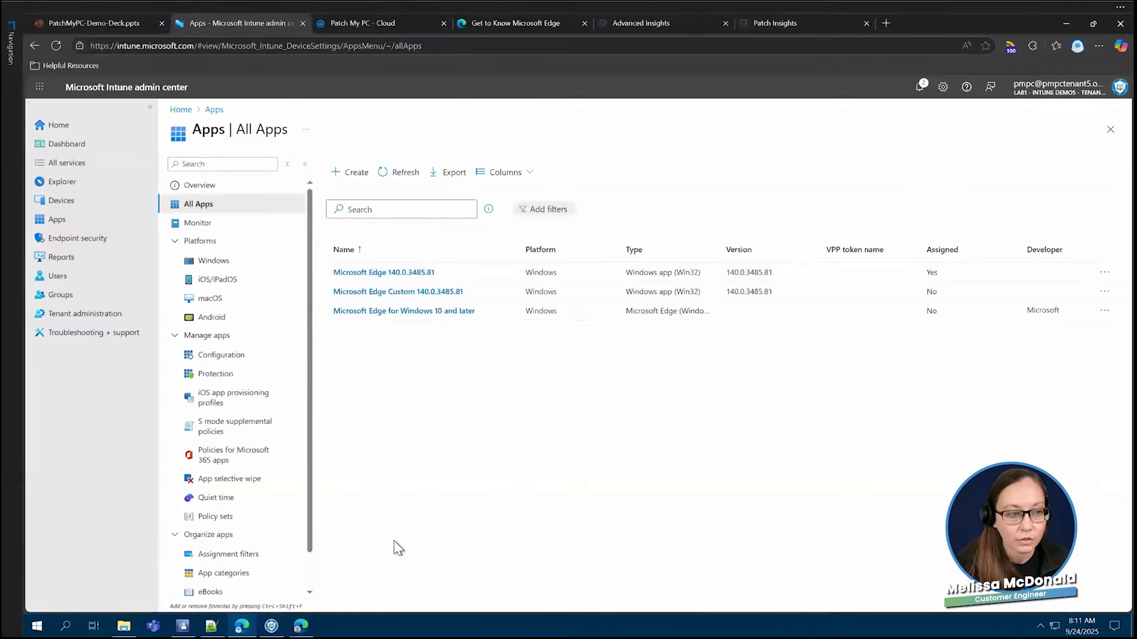
- Switch to the second Intune tenant's browser window, review the editable update types of the Autopatch Testing group, and minimize the window
{"action": "left_click", "coordinate": [304, 627]}
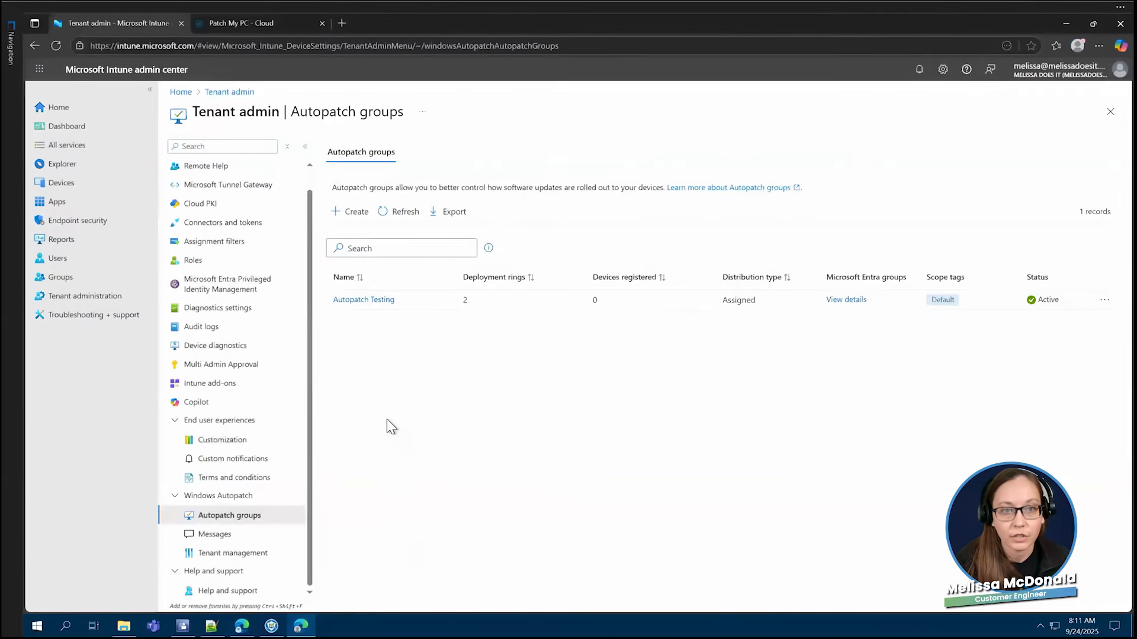
{"action": "left_click", "coordinate": [376, 302]}
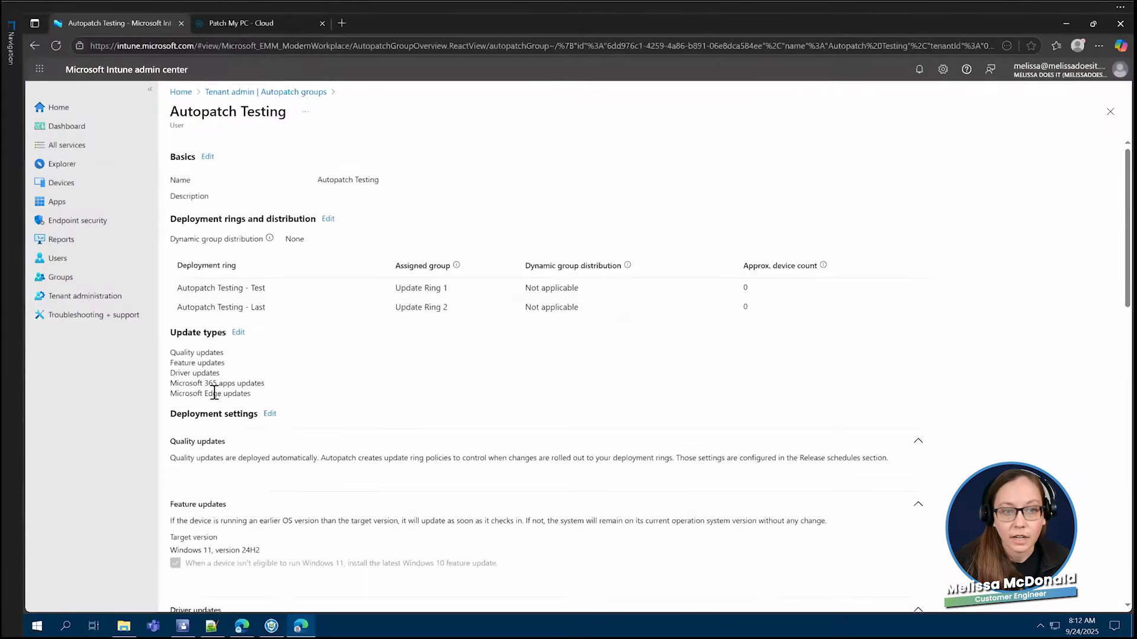
{"action": "left_click", "coordinate": [239, 332]}
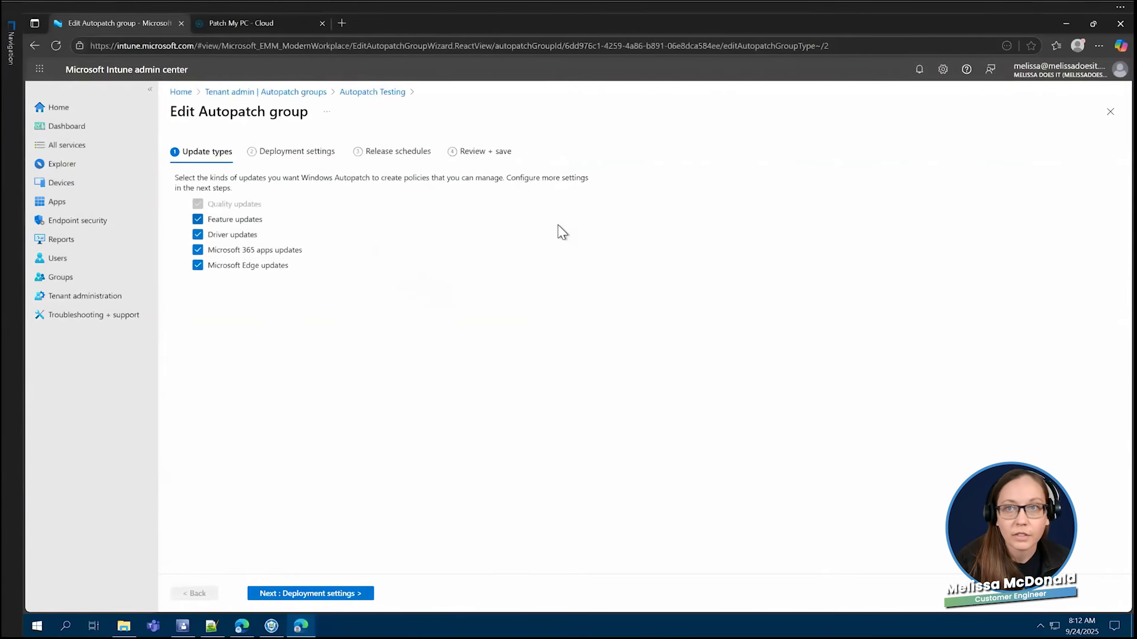
{"action": "left_click", "coordinate": [1055, 18]}
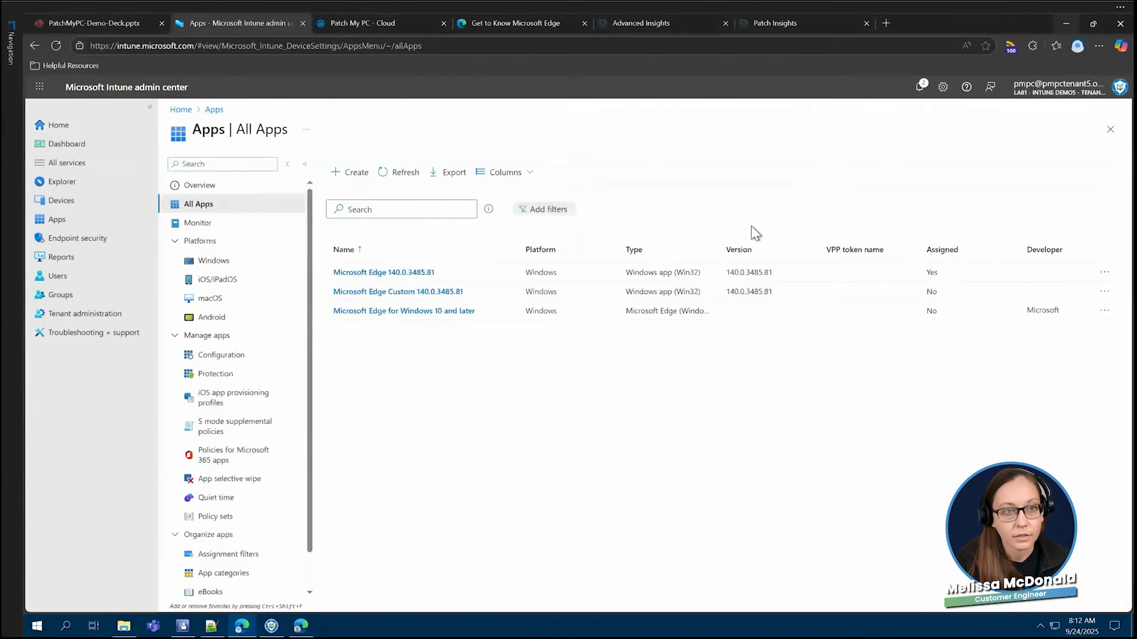
- Return to the second Intune tenant, discard the Autopatch group edit, and open its list of all apps with a wider Name column
{"action": "left_click", "coordinate": [385, 25]}
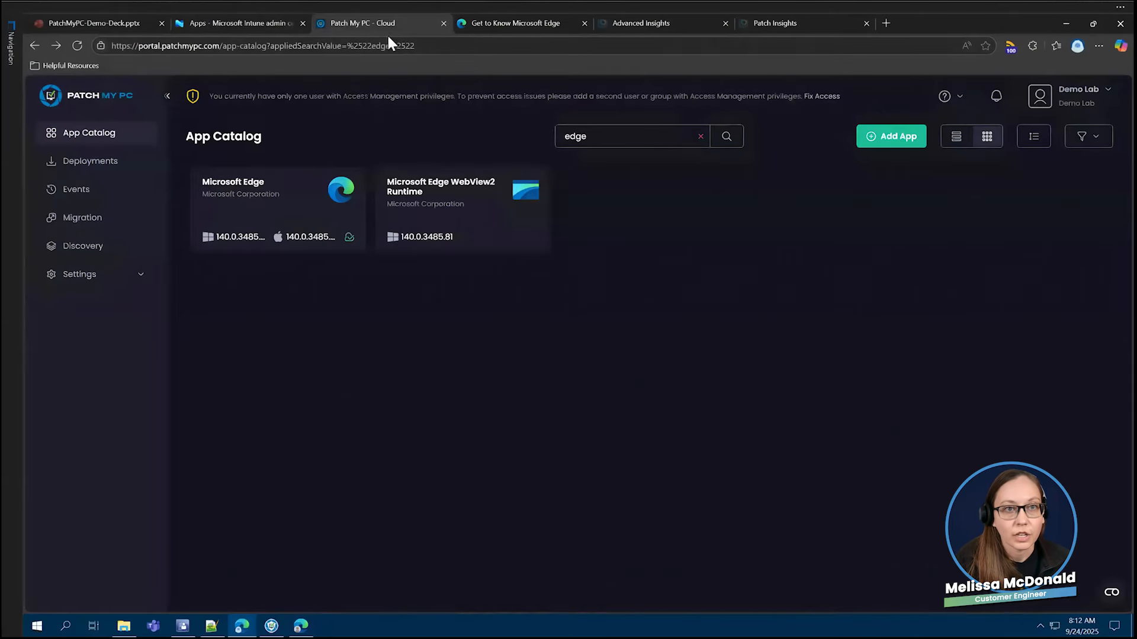
{"action": "left_click", "coordinate": [254, 25]}
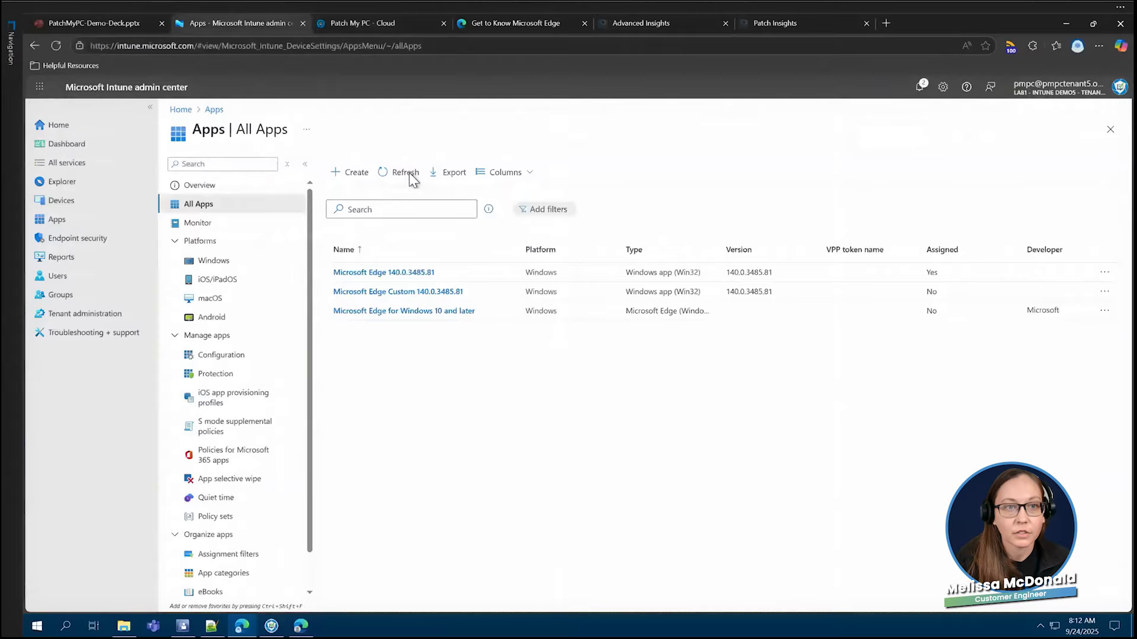
{"action": "left_click", "coordinate": [302, 625]}
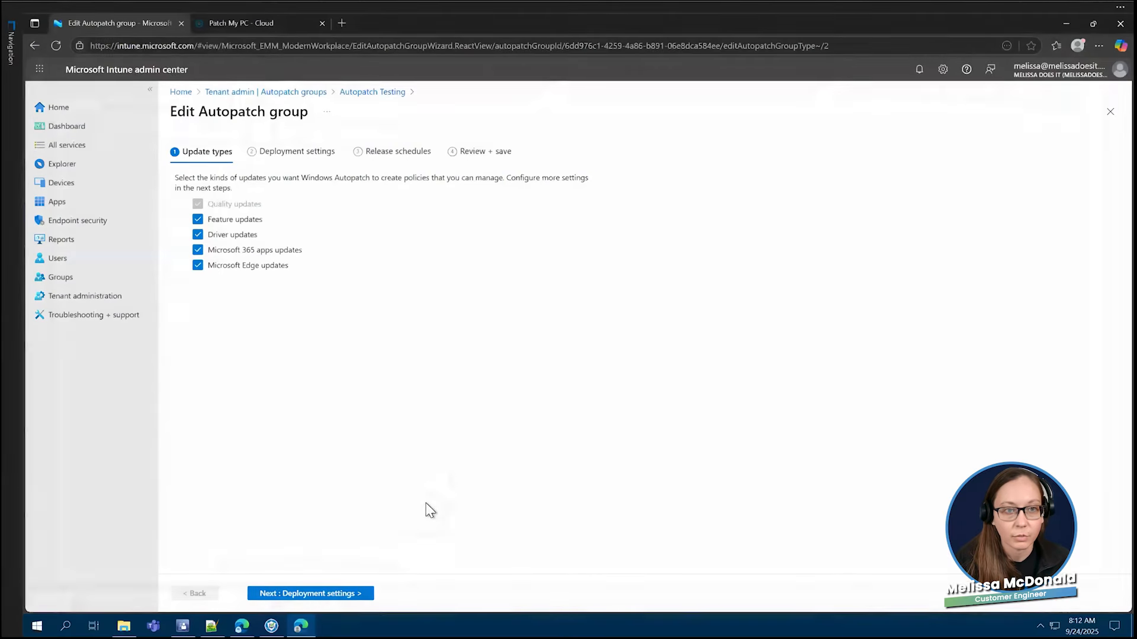
{"action": "left_click", "coordinate": [80, 202]}
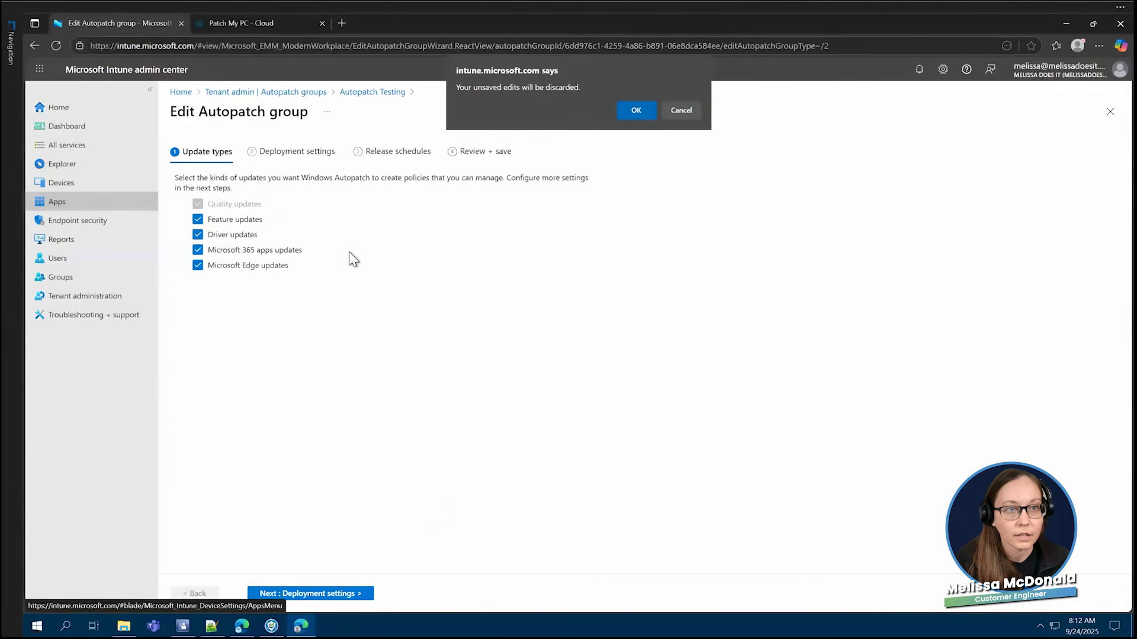
{"action": "left_click", "coordinate": [636, 111]}
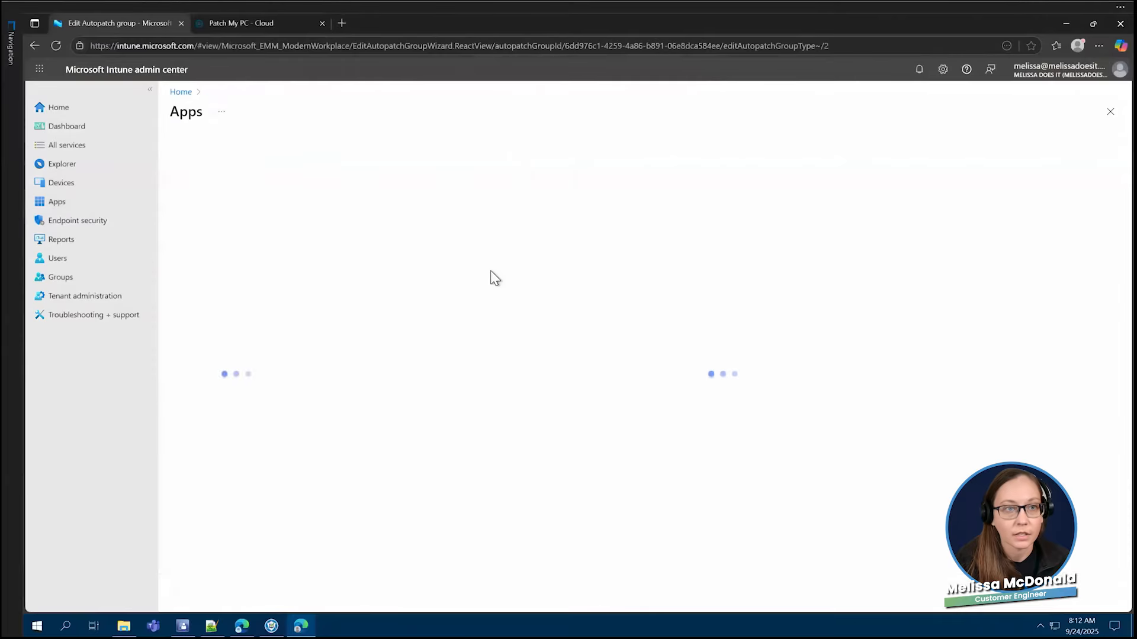
{"action": "left_click", "coordinate": [229, 188]}
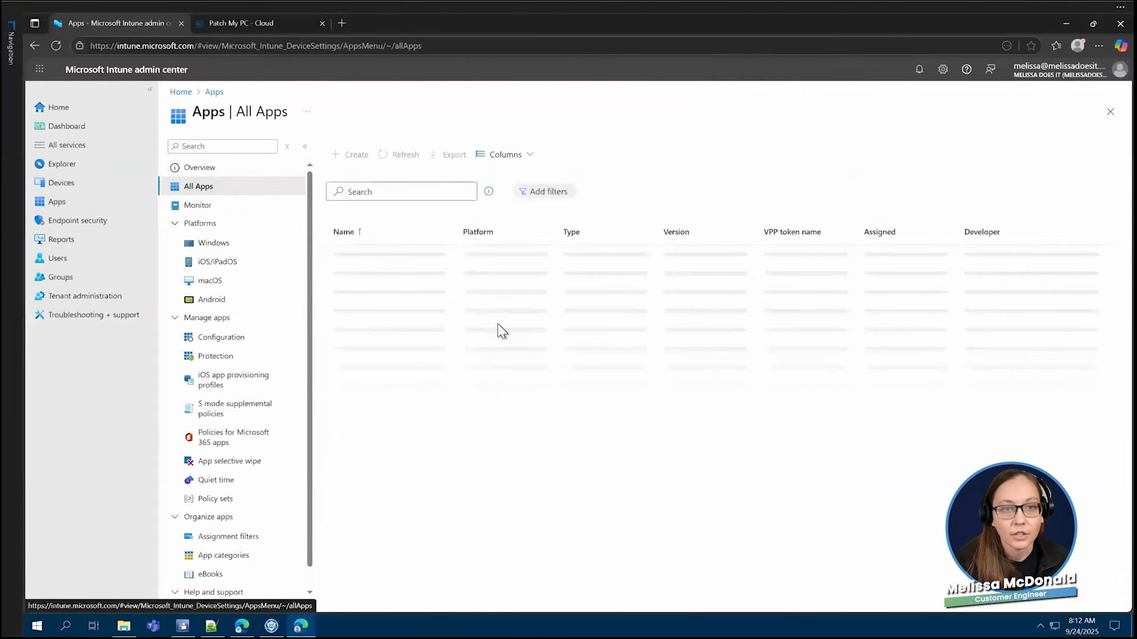
{"action": "left_click_drag", "start_coordinate": [456, 236], "coordinate": [519, 236]}
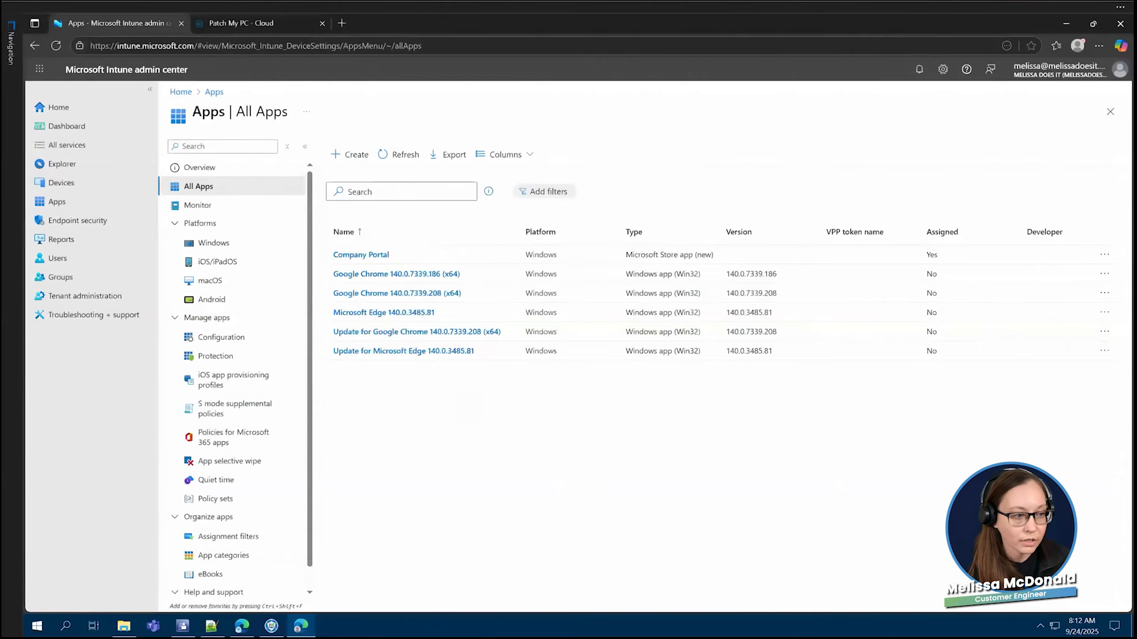
- Bring up the Win11_TestPC virtual machine and examine the Microsoft Edge uninstall key in its Registry Editor
{"action": "left_click", "coordinate": [137, 638]}
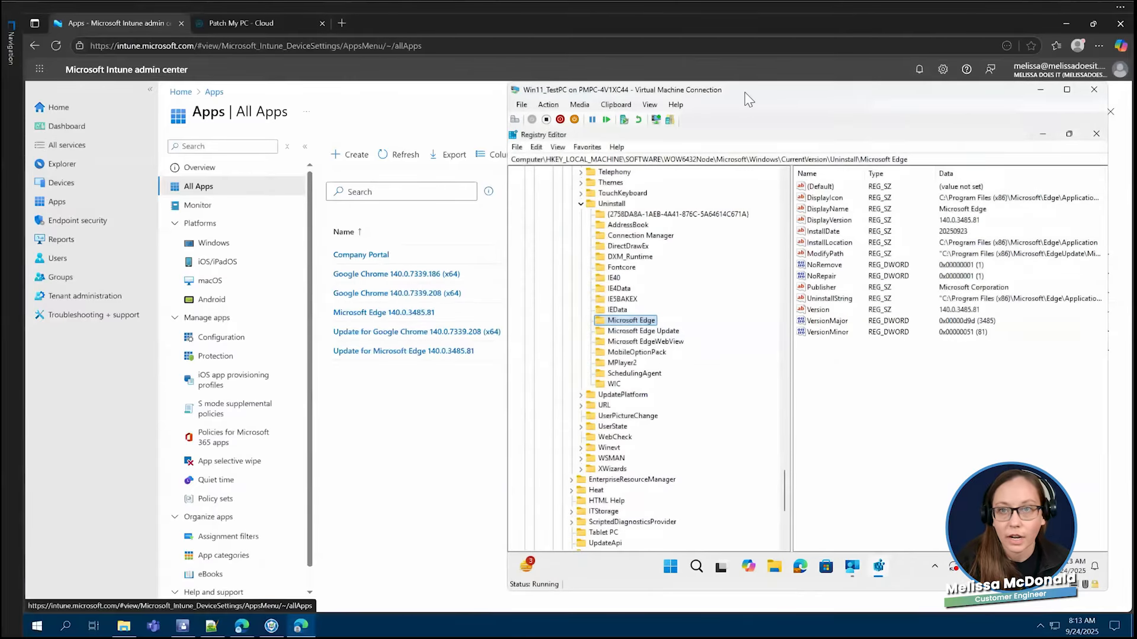
{"action": "left_click_drag", "start_coordinate": [748, 98], "coordinate": [542, 97]}
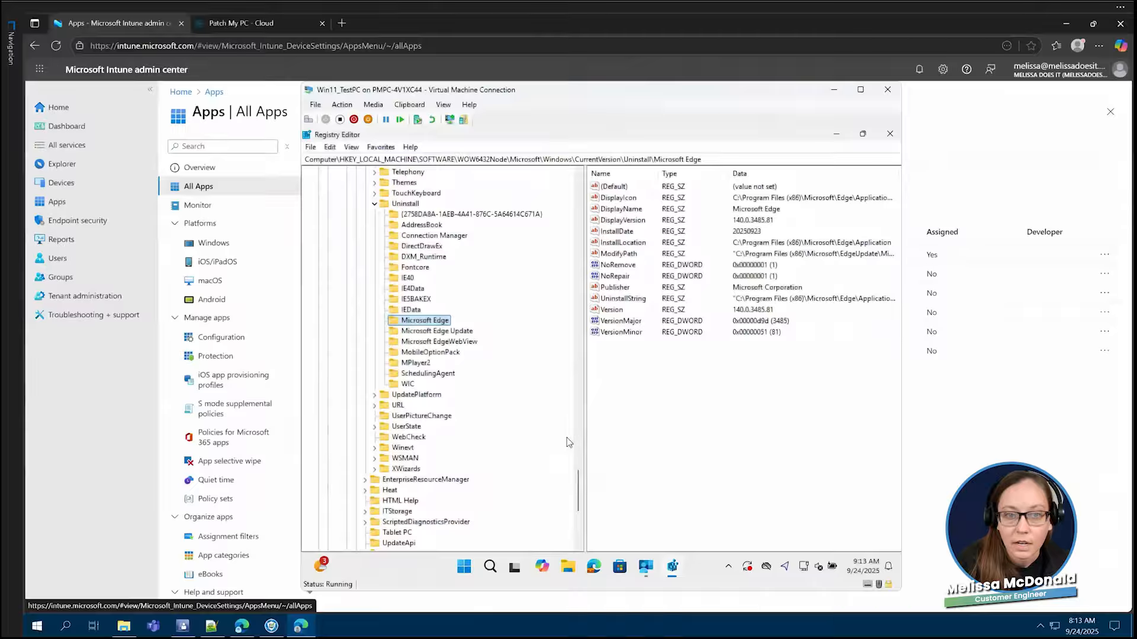
{"action": "scroll", "coordinate": [452, 461], "scroll_direction": "up", "scroll_amount": 4}
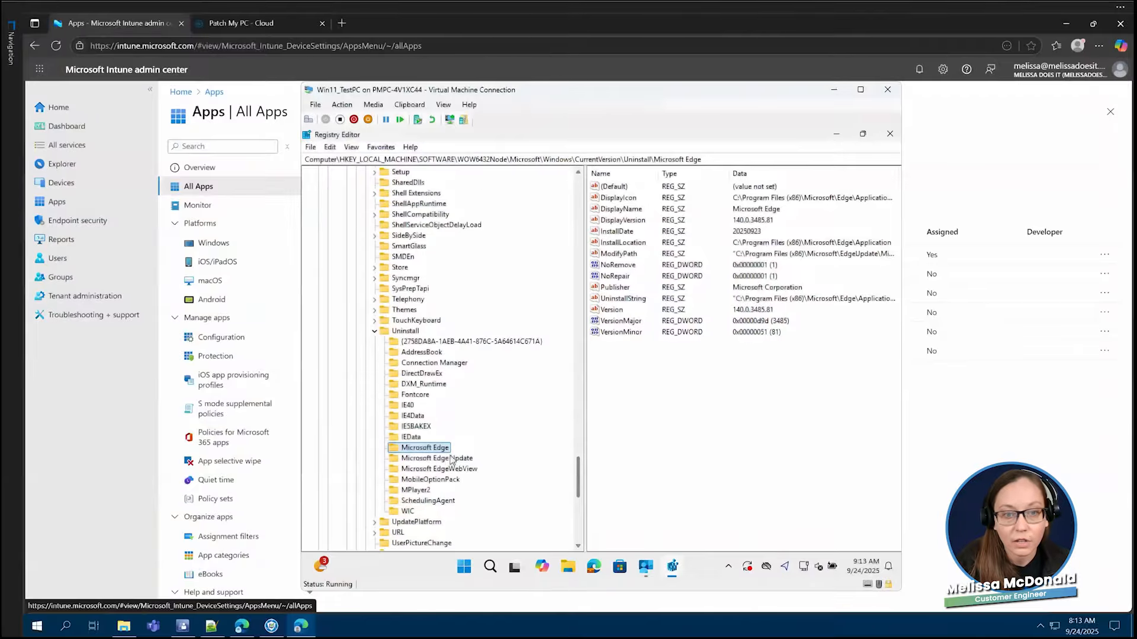
{"action": "scroll", "coordinate": [574, 471], "scroll_direction": "up", "scroll_amount": 1}
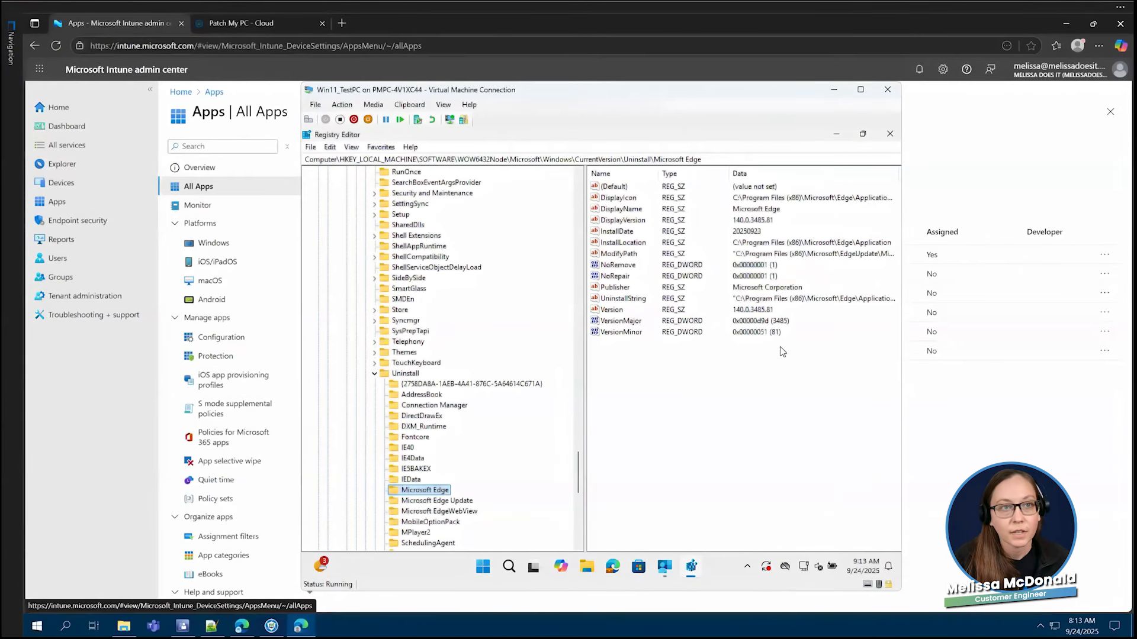
- View the Patch My PC Cloud deployments of the second tenant, and return to the demo tenant's App Catalog results for Edge
{"action": "left_click", "coordinate": [262, 27]}
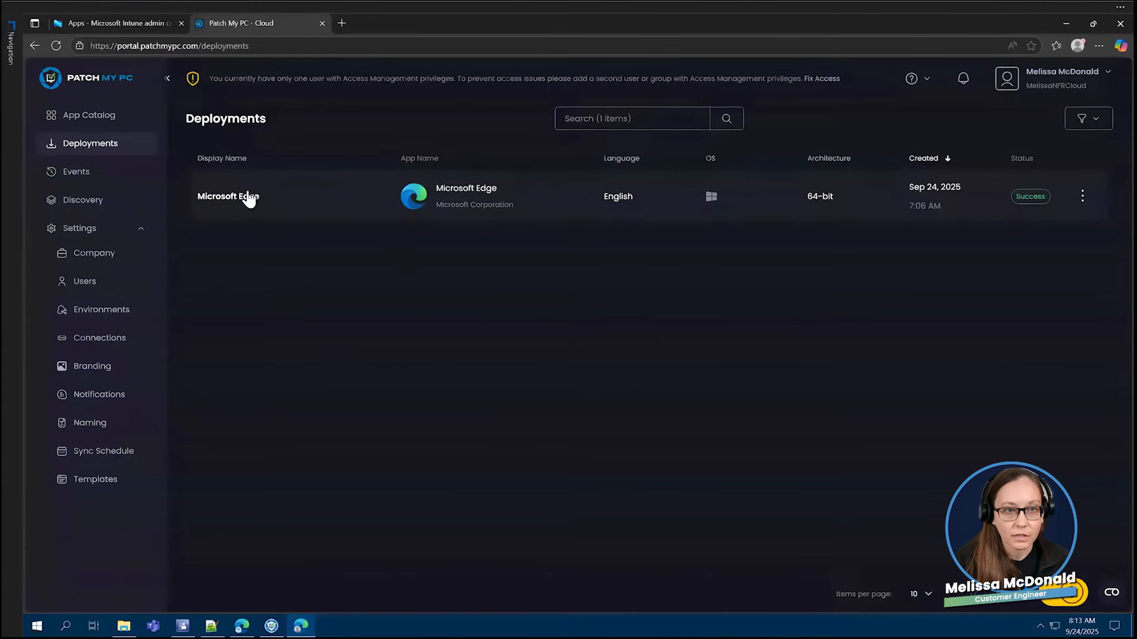
{"action": "left_click", "coordinate": [241, 619]}
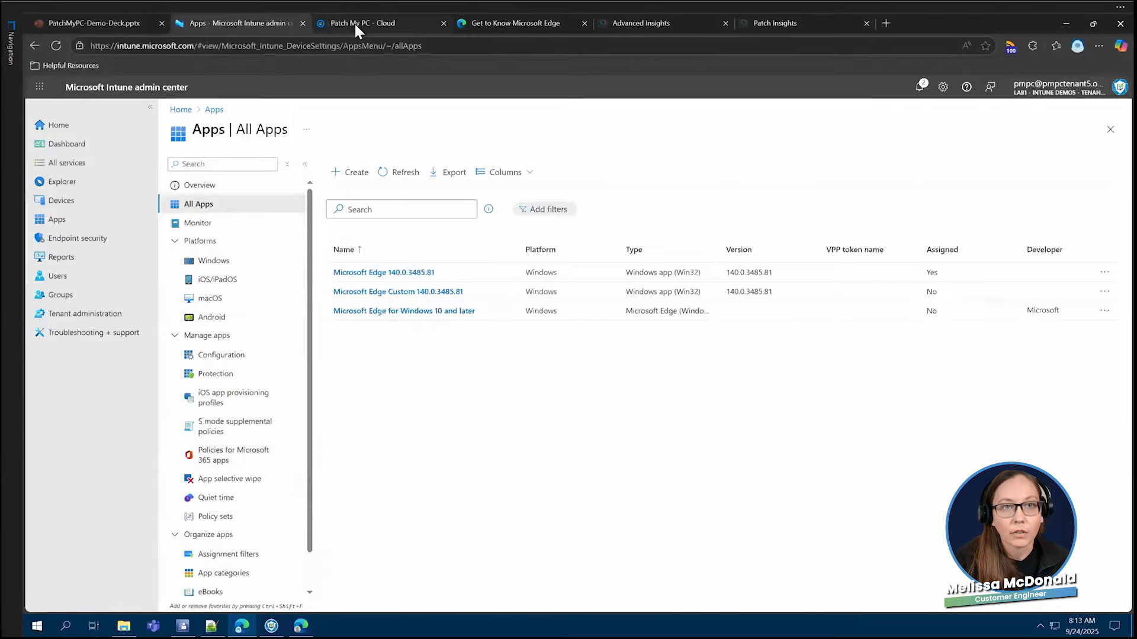
{"action": "left_click", "coordinate": [354, 23]}
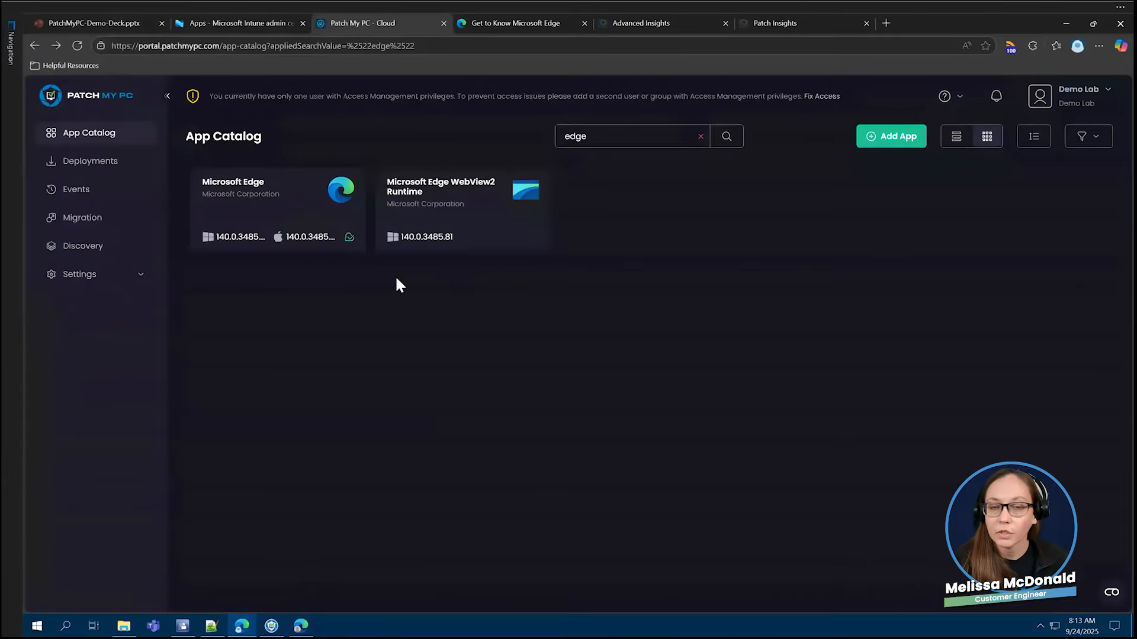
- Open the demo tenant's Microsoft Edge deployment for editing, review its configurations, assignments and the available assignment types, and cancel the edit
{"action": "left_click", "coordinate": [118, 166]}
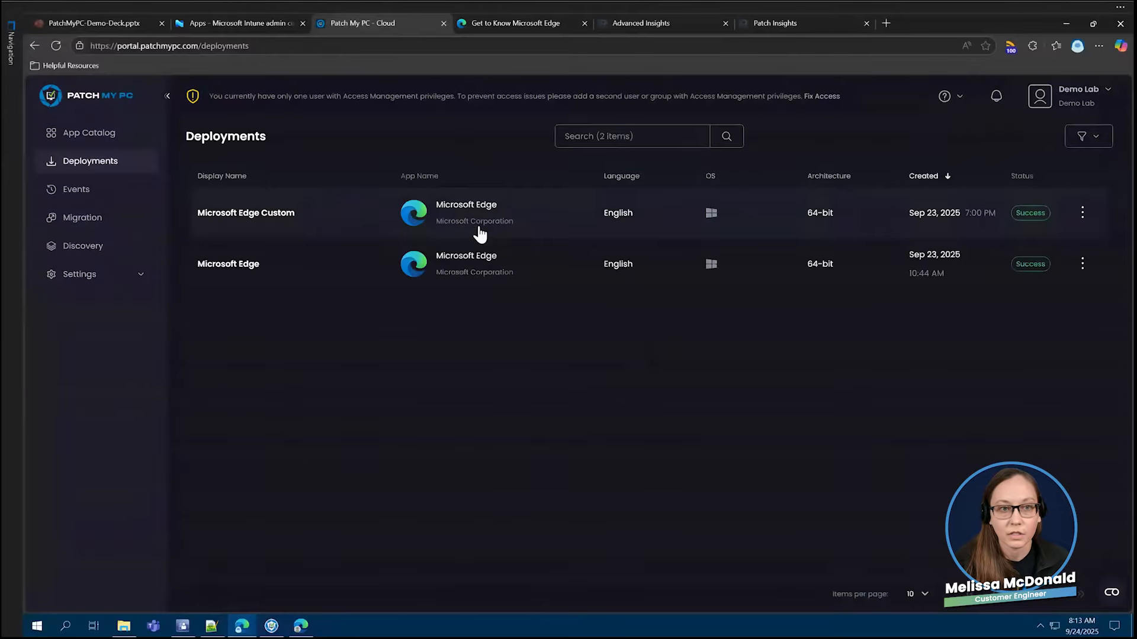
{"action": "left_click", "coordinate": [348, 270]}
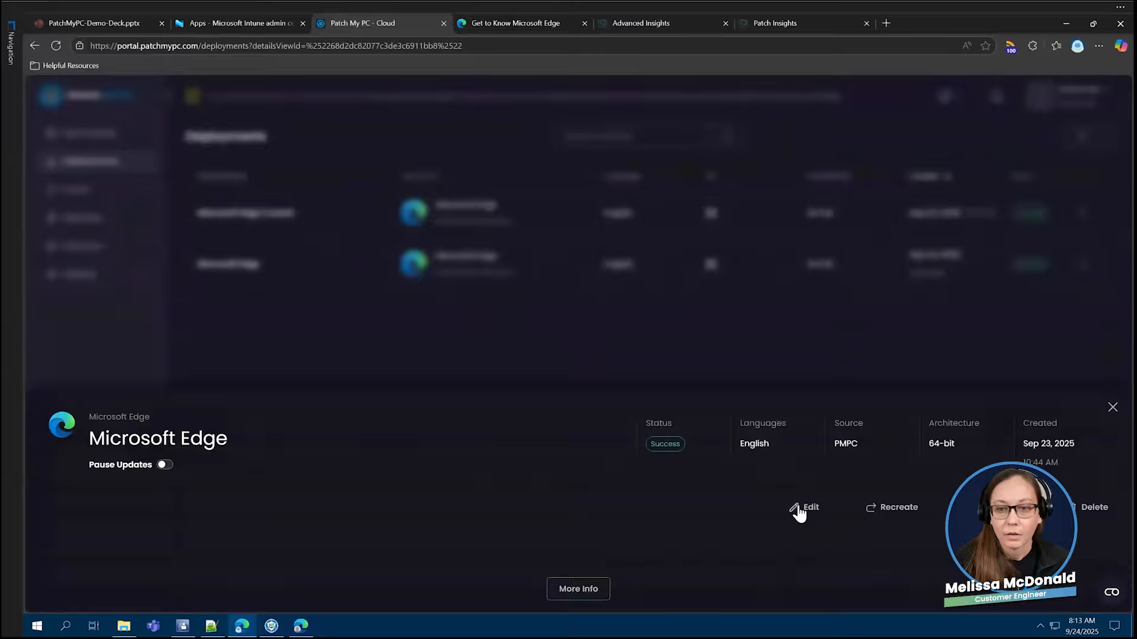
{"action": "left_click", "coordinate": [796, 505]}
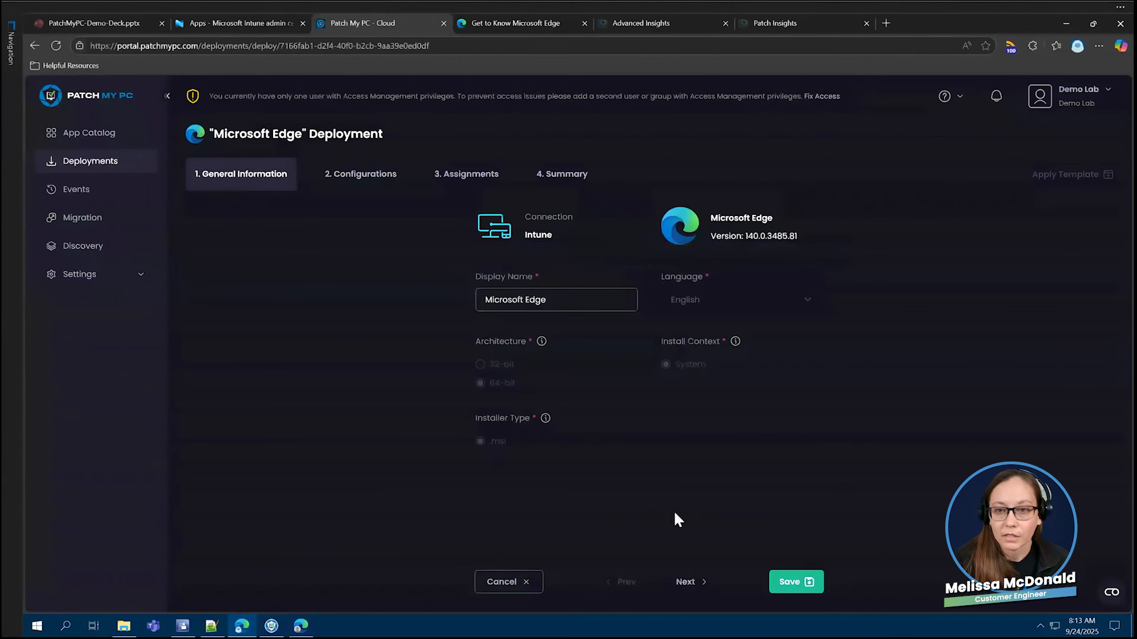
{"action": "left_click", "coordinate": [686, 581]}
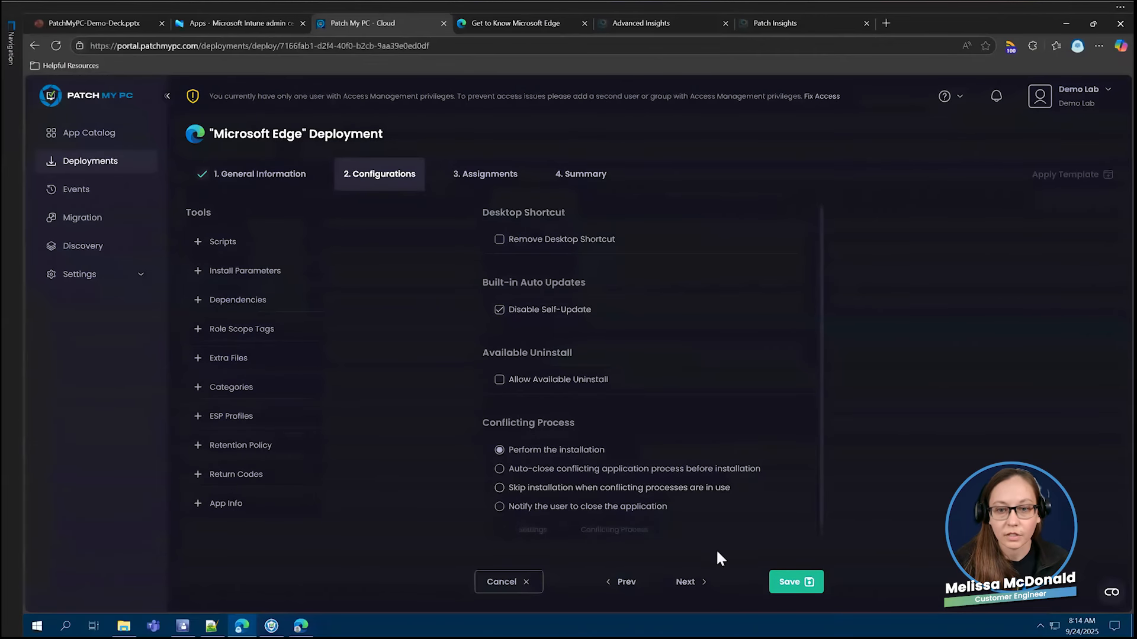
{"action": "left_click", "coordinate": [689, 581]}
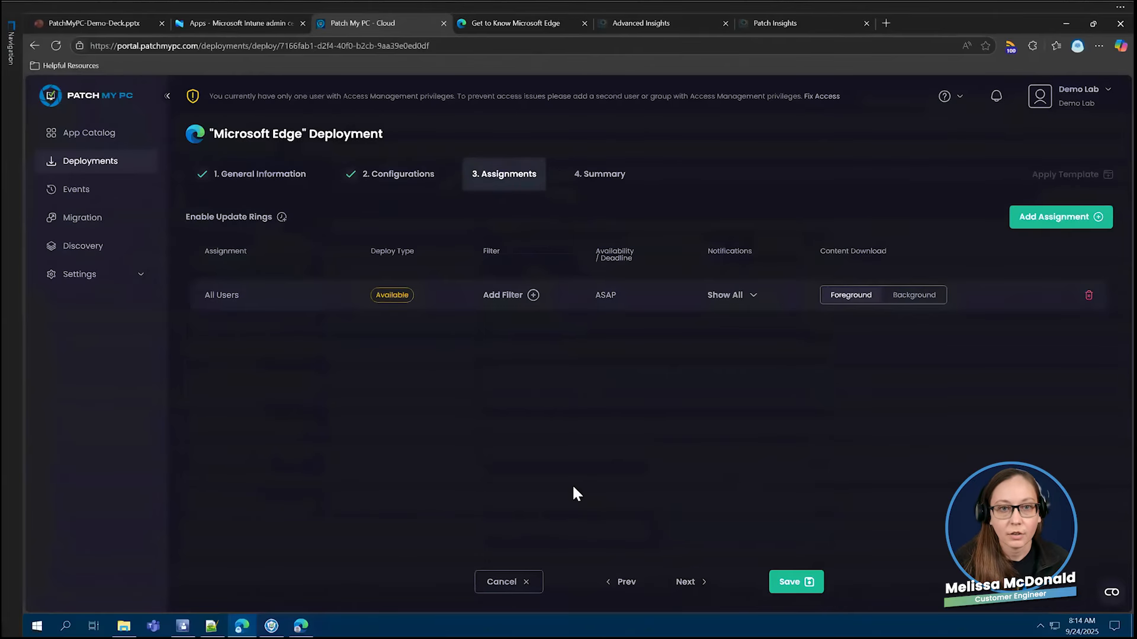
{"action": "left_click", "coordinate": [1029, 217]}
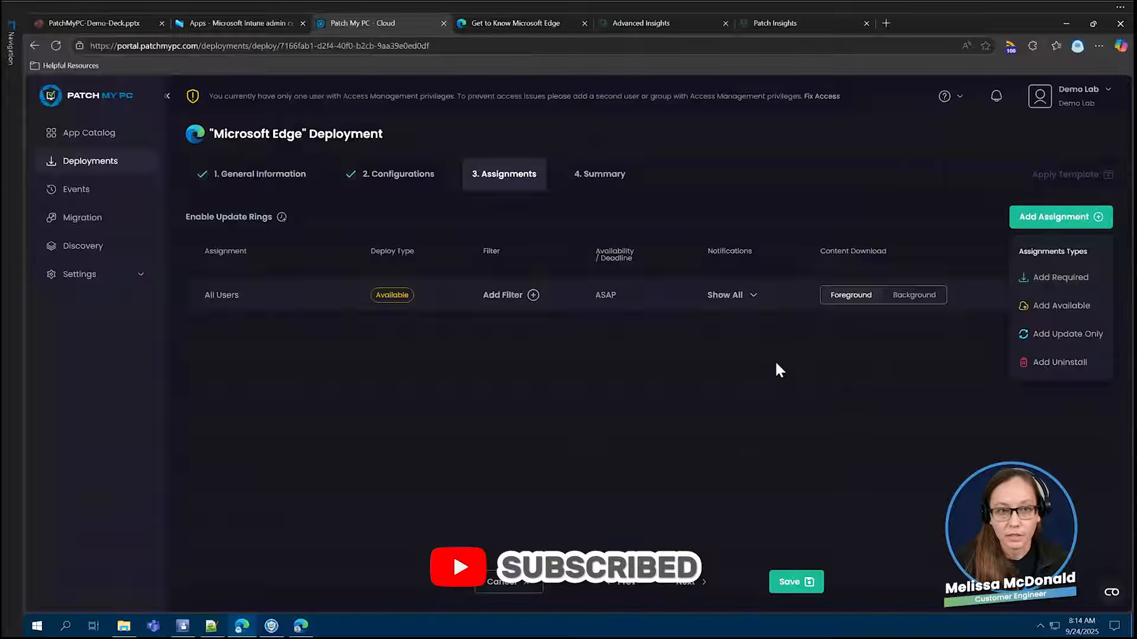
{"action": "left_click", "coordinate": [699, 370]}
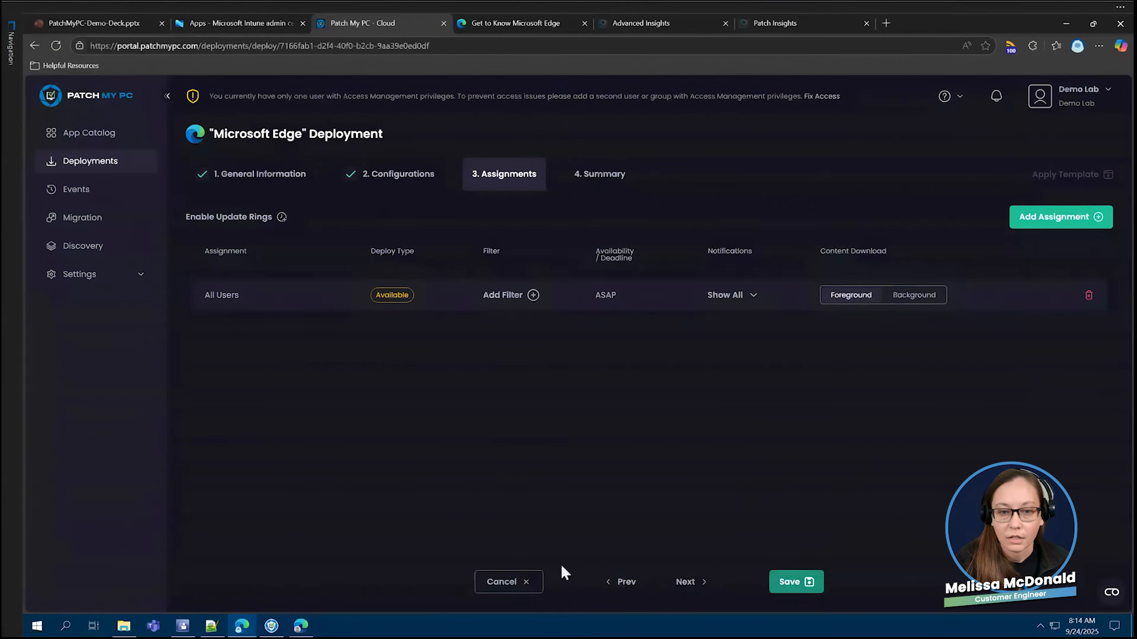
{"action": "left_click", "coordinate": [507, 582]}
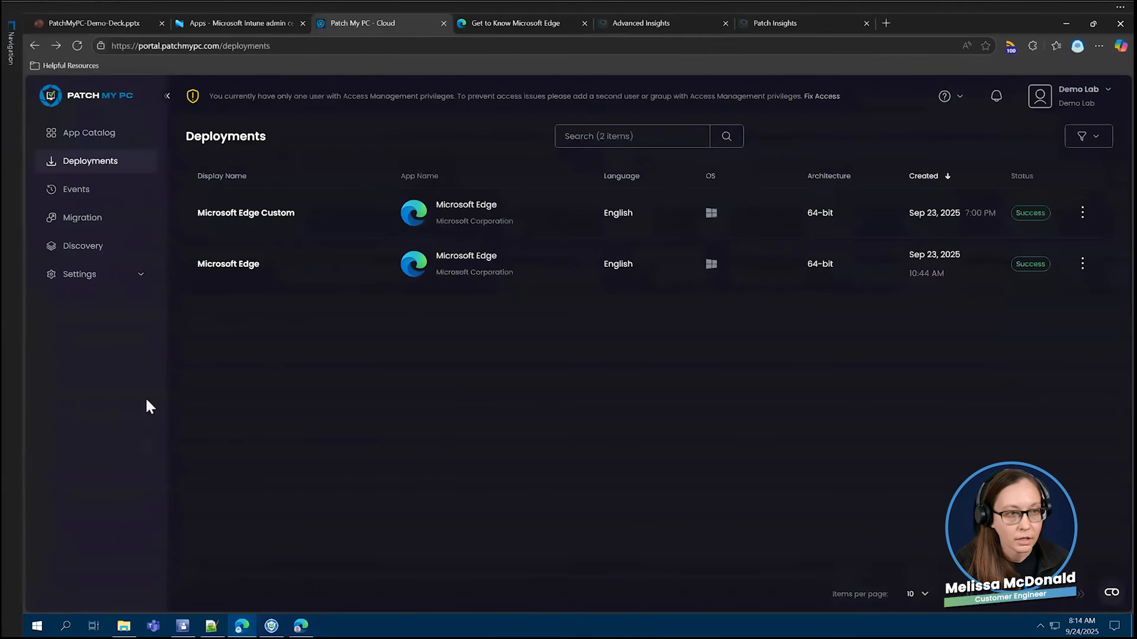
- Switch to the DEMO5INTUNE virtual machine, move the Company Portal window aside, and bring up the Microsoft Edge uninstall key in Registry Editor
{"action": "mouse_move", "coordinate": [16, 47]}
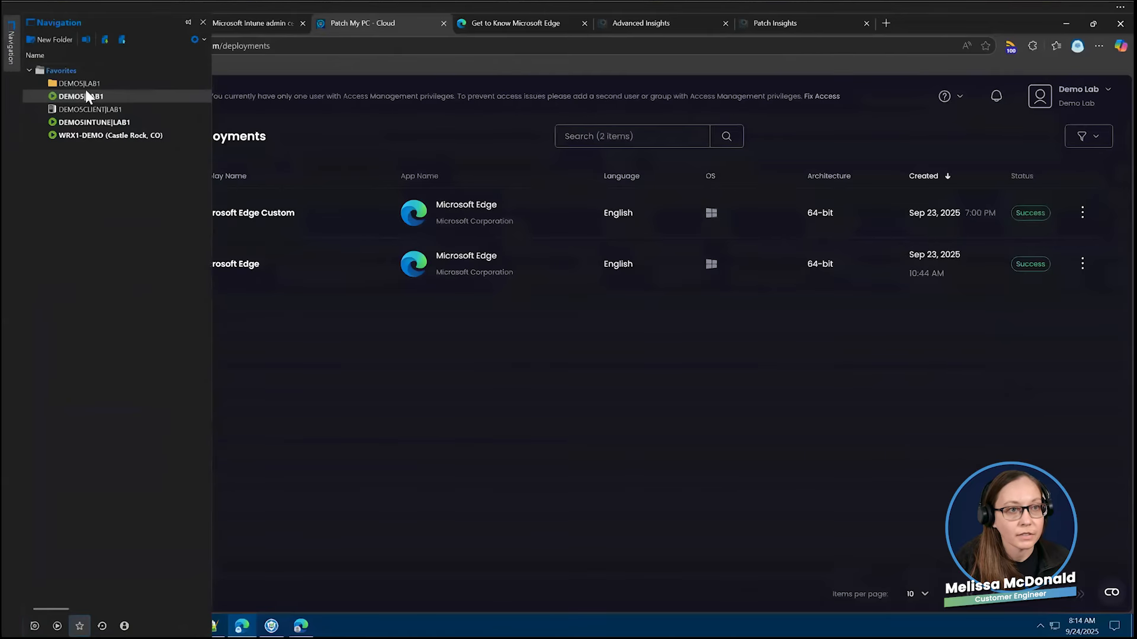
{"action": "double_click", "coordinate": [98, 122]}
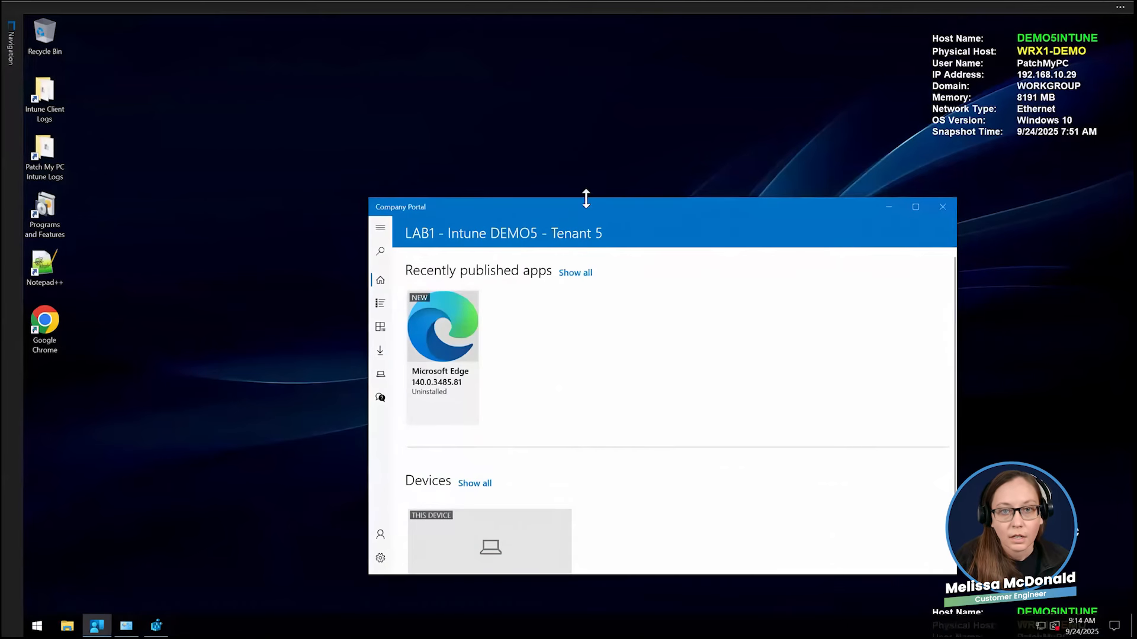
{"action": "left_click_drag", "start_coordinate": [577, 201], "coordinate": [446, 56]}
{"action": "left_click", "coordinate": [156, 626]}
{"action": "left_click_drag", "start_coordinate": [588, 138], "coordinate": [592, 138]}
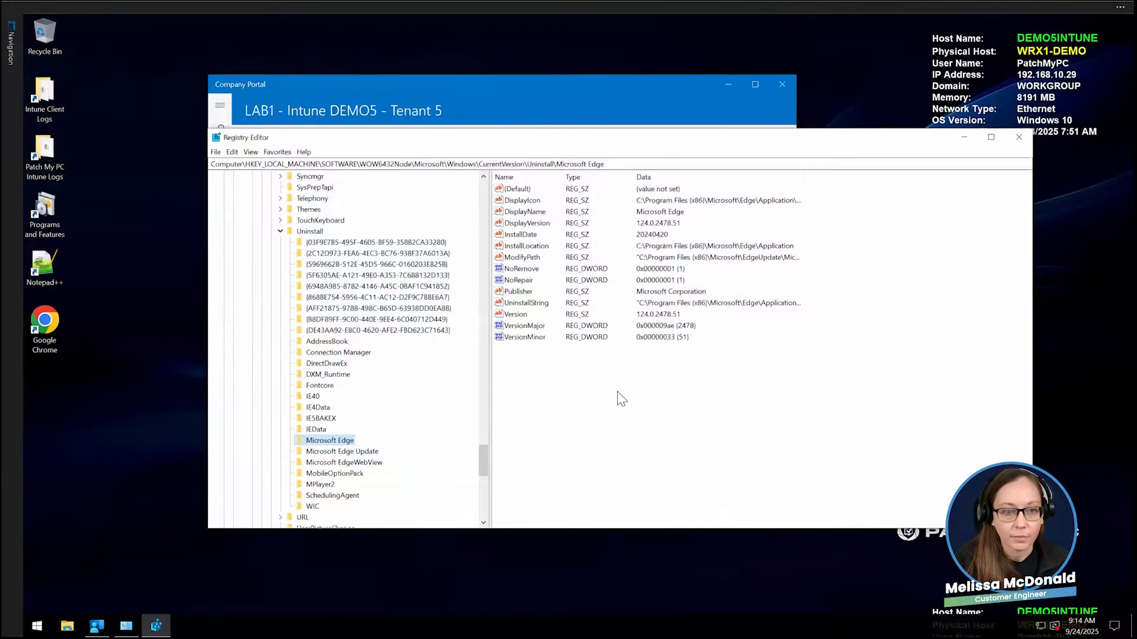
- Reinstall Microsoft Edge 140.0.3485.81 from Company Portal, and place Registry Editor in front, clear of the installation progress
{"action": "left_click", "coordinate": [472, 84]}
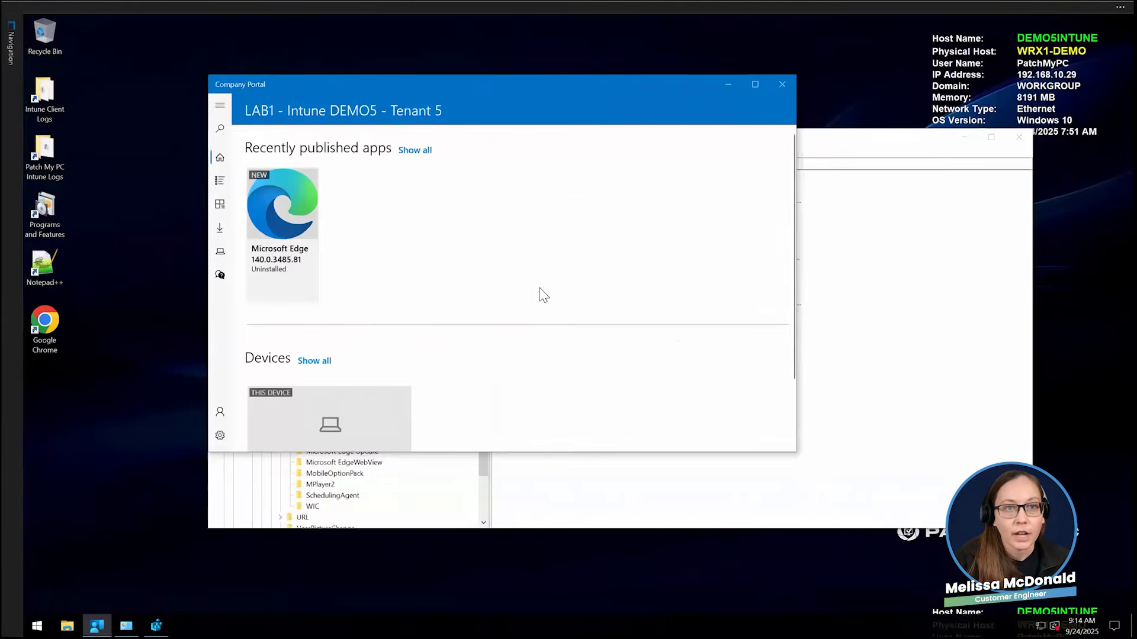
{"action": "left_click", "coordinate": [299, 251]}
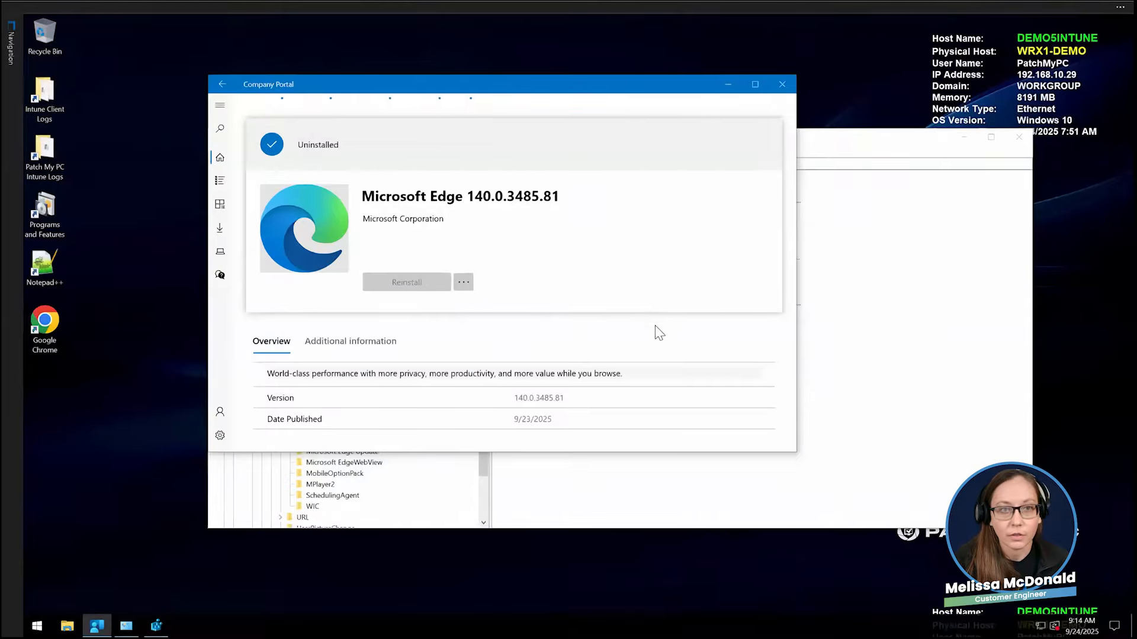
{"action": "left_click", "coordinate": [862, 141]}
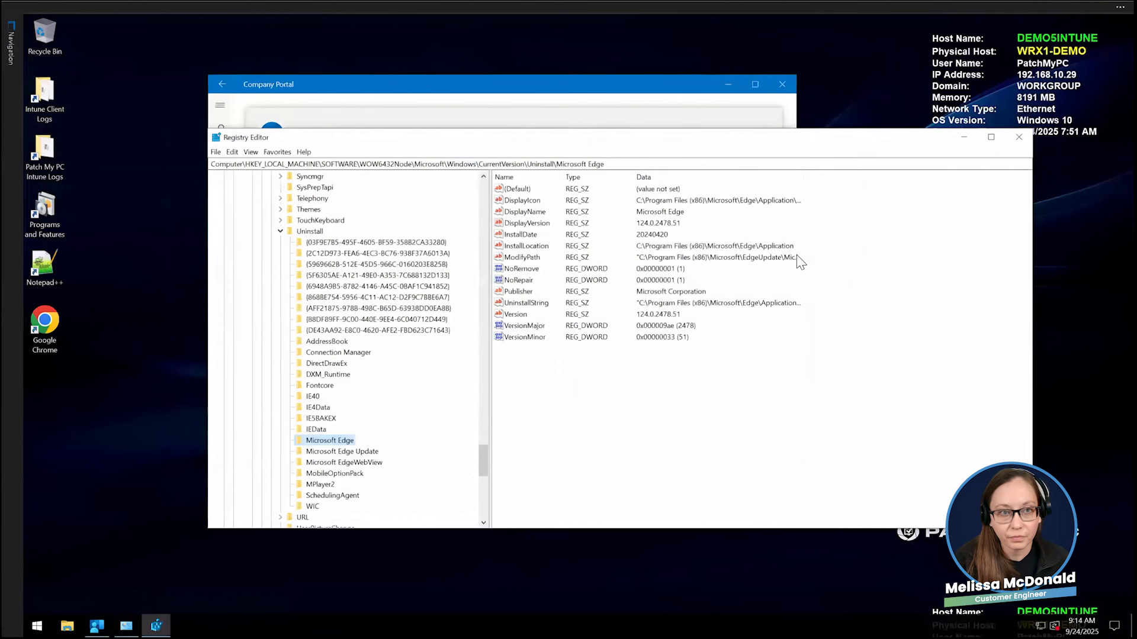
{"action": "left_click_drag", "start_coordinate": [548, 137], "coordinate": [545, 165]}
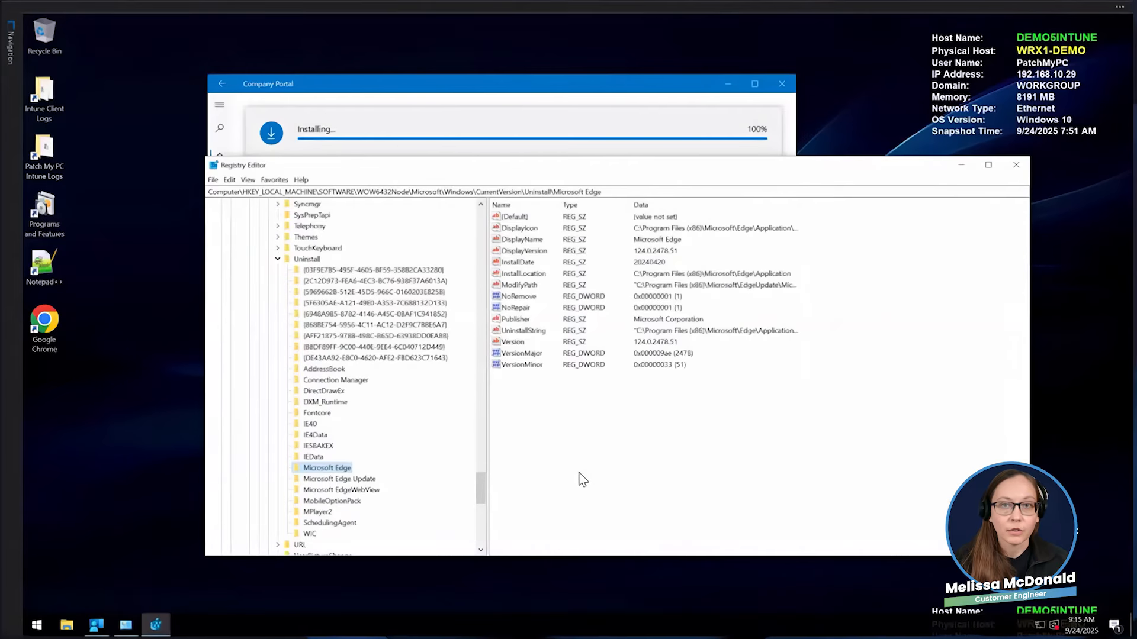
{"action": "mouse_move", "coordinate": [568, 168]}
{"action": "left_mouse_down"}
{"action": "mouse_move", "coordinate": [570, 207]}
{"action": "mouse_move", "coordinate": [568, 185]}
{"action": "left_mouse_up"}
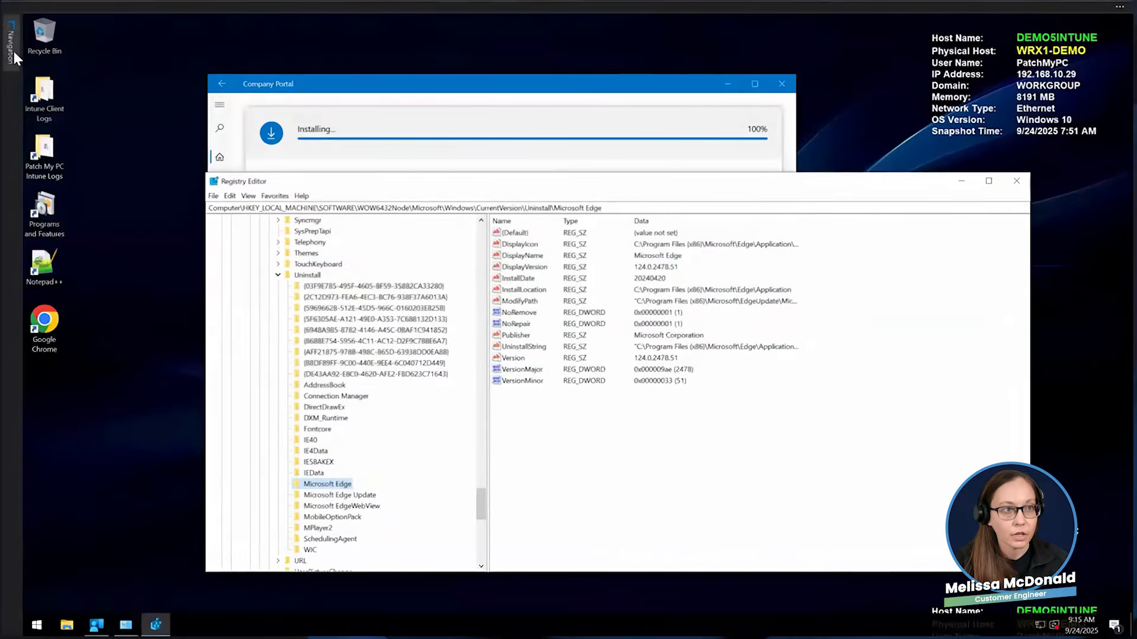
- Switch to the DEMO5 machine's second tenant browser window and open the assignments of its Microsoft Edge deployment for editing
{"action": "mouse_move", "coordinate": [13, 49]}
{"action": "left_click", "coordinate": [83, 95]}
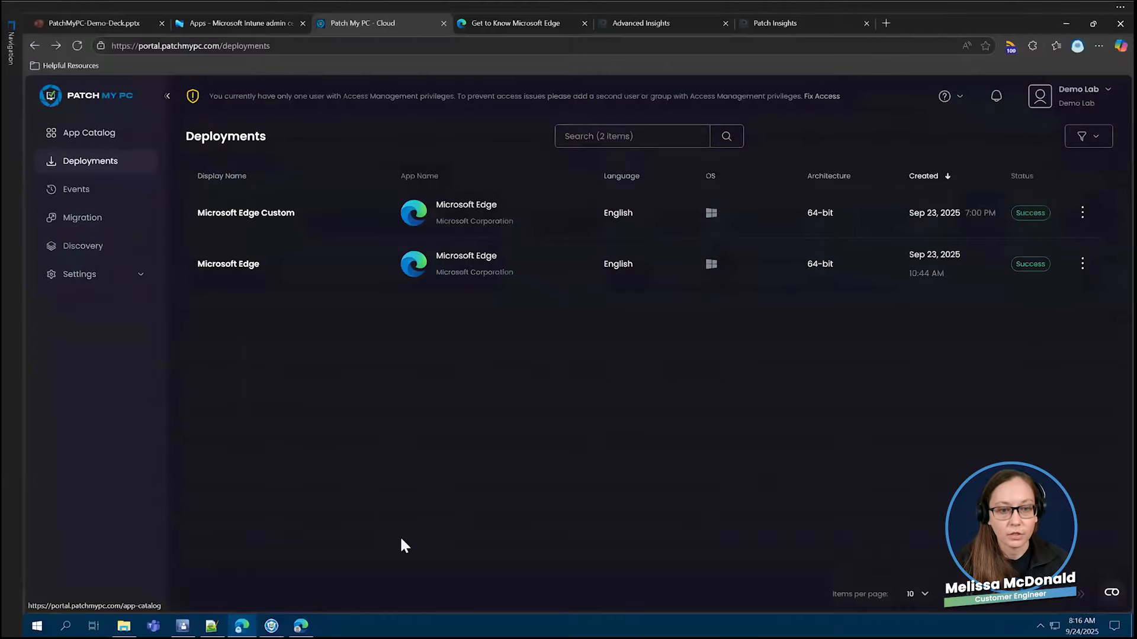
{"action": "left_click", "coordinate": [301, 626]}
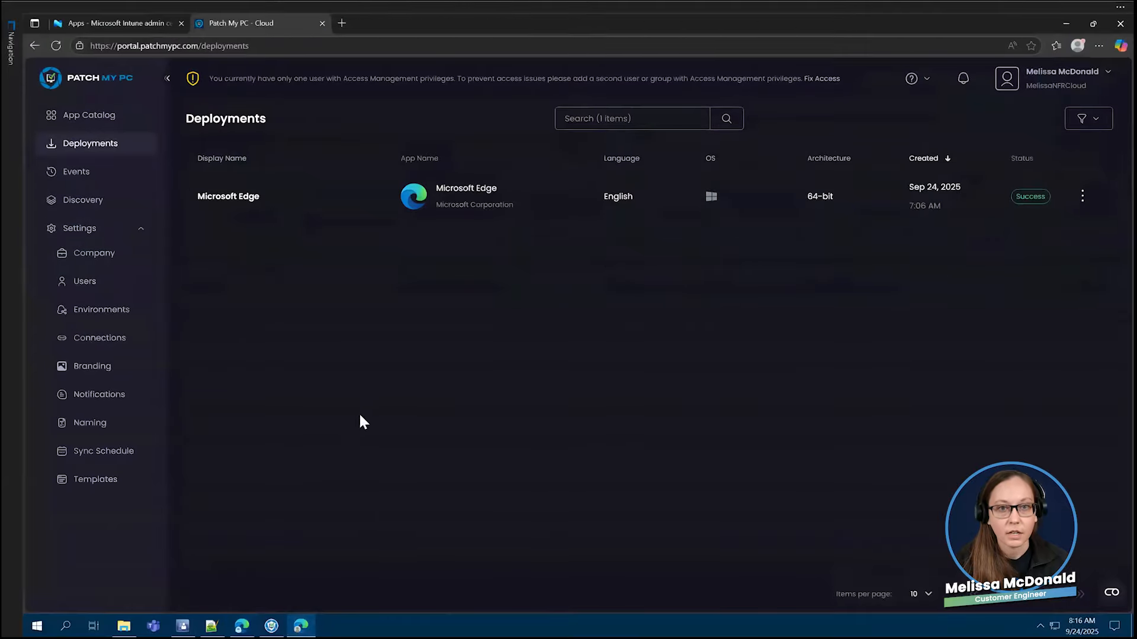
{"action": "left_click", "coordinate": [437, 205]}
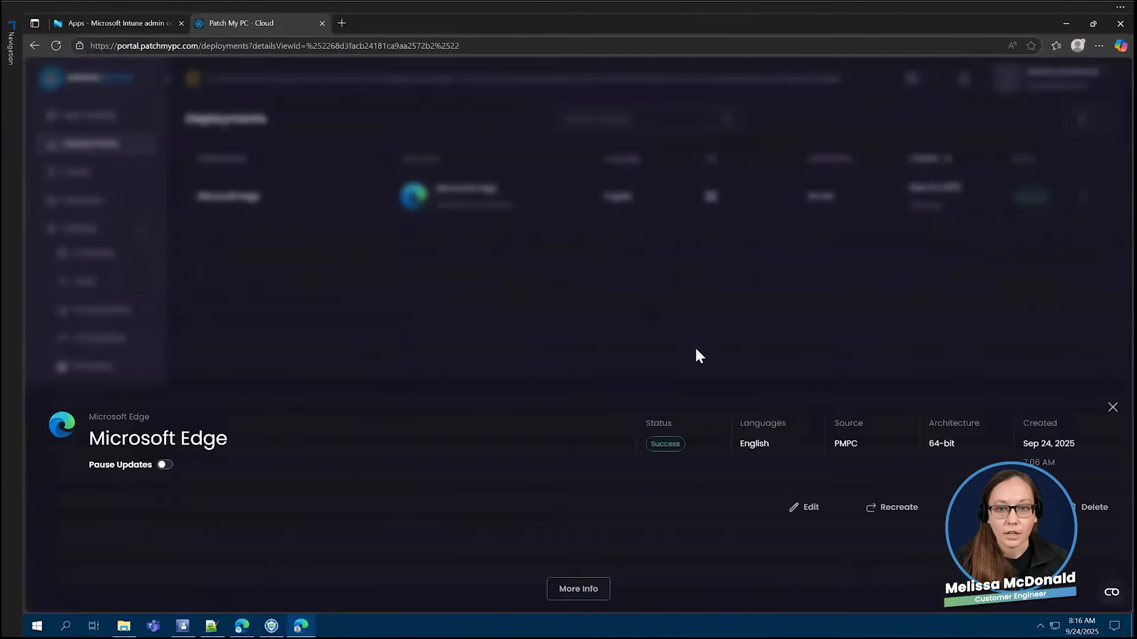
{"action": "left_click", "coordinate": [803, 507]}
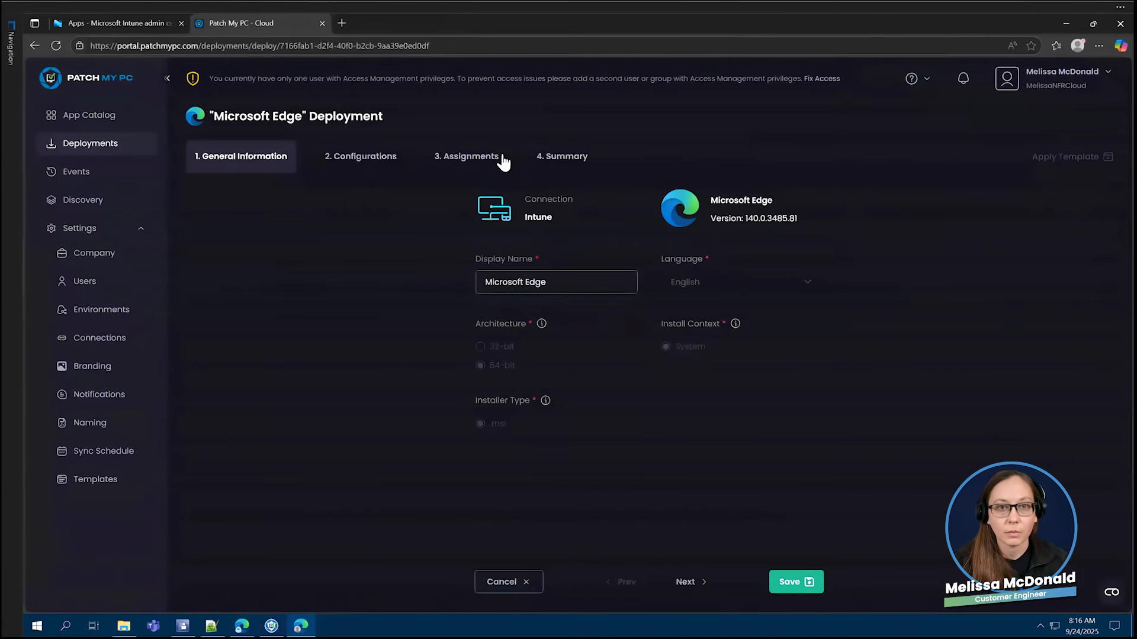
{"action": "left_click", "coordinate": [500, 158]}
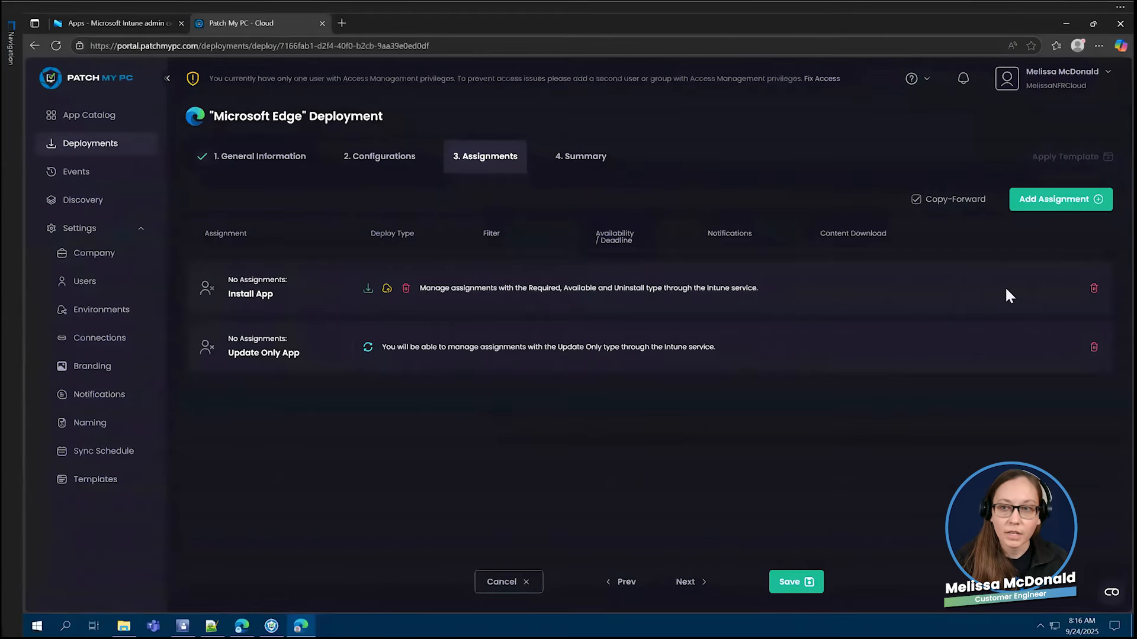
- Remove the Install App and Update Only App entries from the deployment, view the types that can be added, and cancel the edit
{"action": "left_click", "coordinate": [1093, 288]}
{"action": "left_click", "coordinate": [1093, 287]}
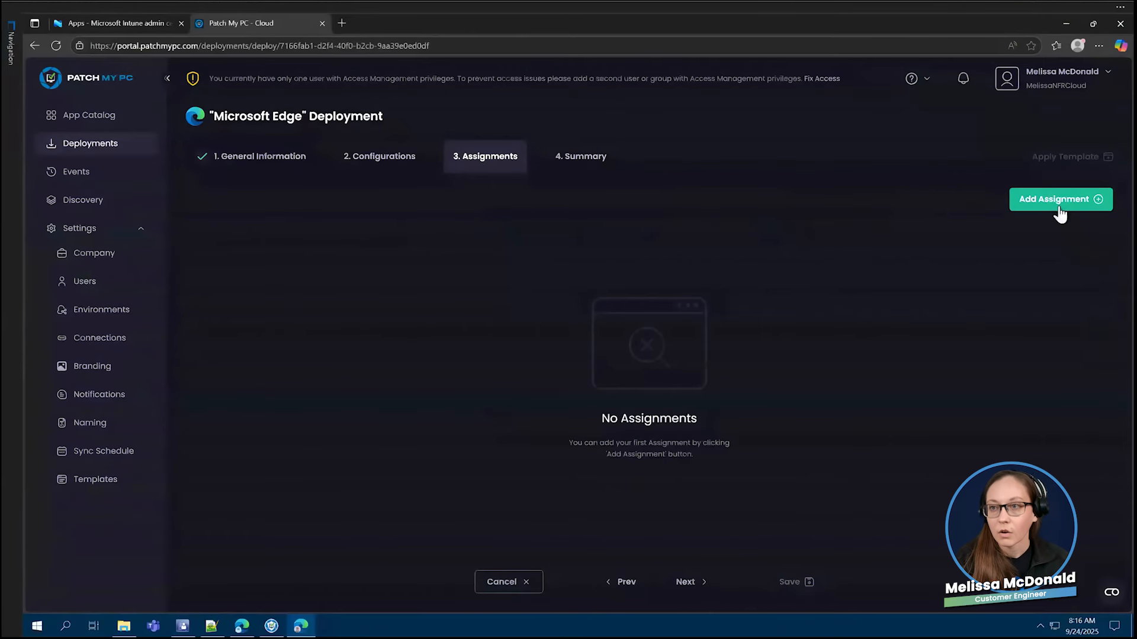
{"action": "left_click", "coordinate": [1058, 209]}
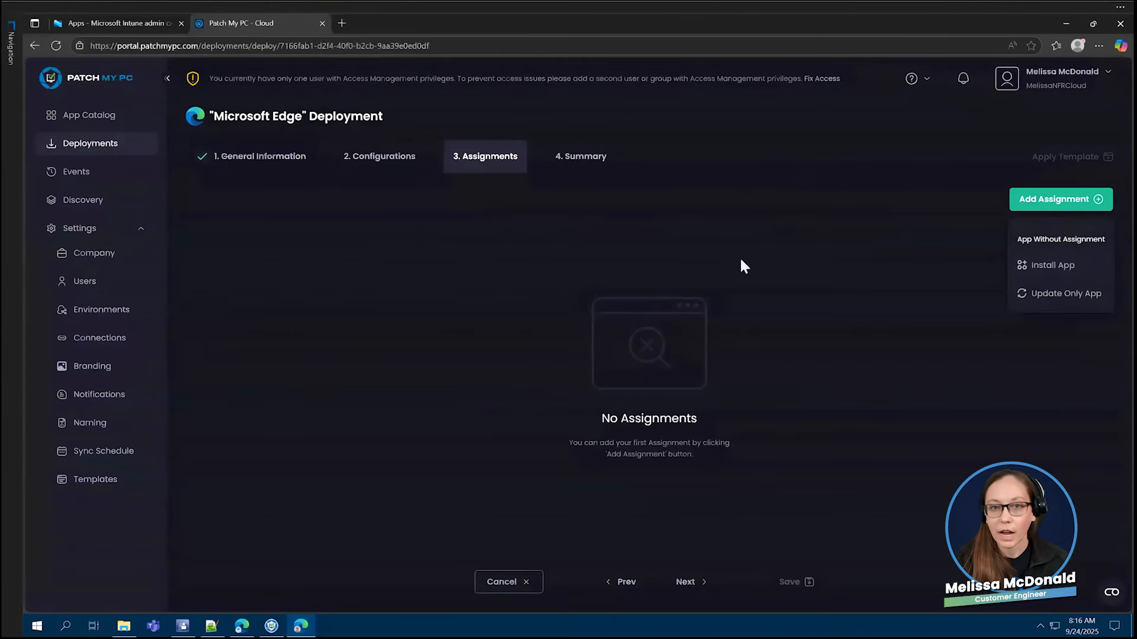
{"action": "left_click", "coordinate": [500, 573]}
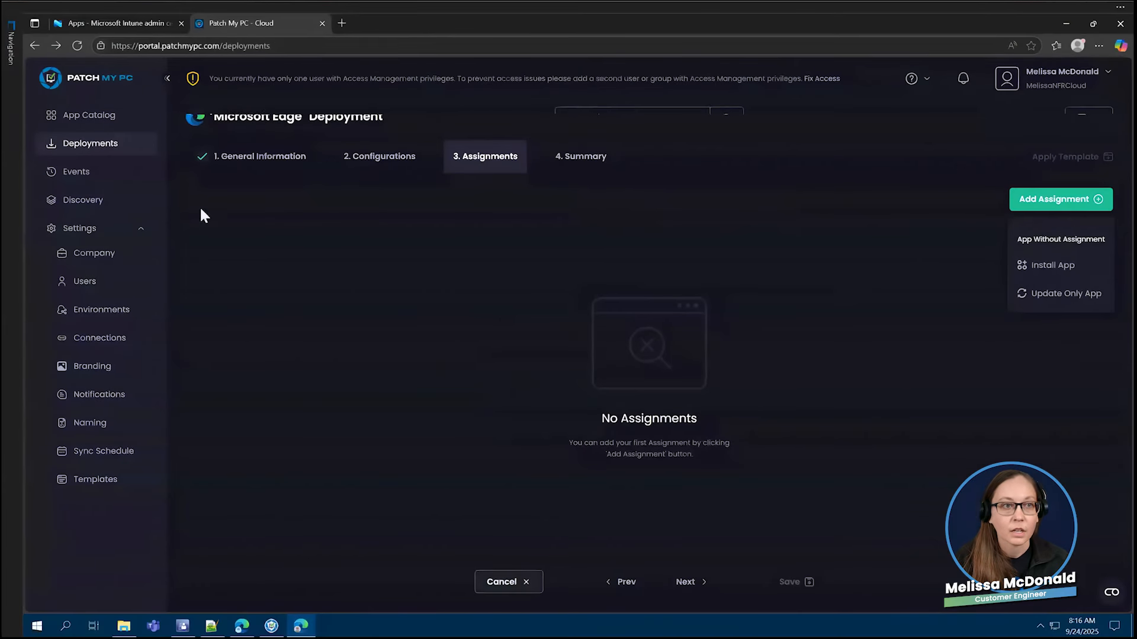
- Search the second tenant's App Catalog for "edge" and start a new Intune deployment of Microsoft Edge
{"action": "left_click", "coordinate": [118, 116]}
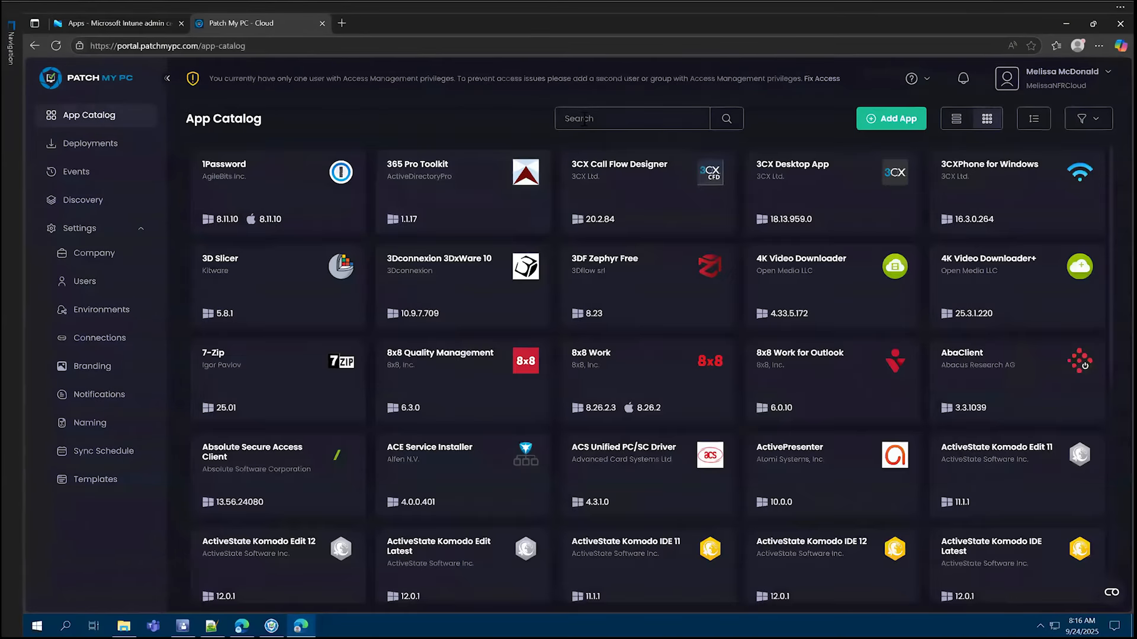
{"action": "left_click", "coordinate": [584, 119]}
{"action": "type", "text": "edge"}
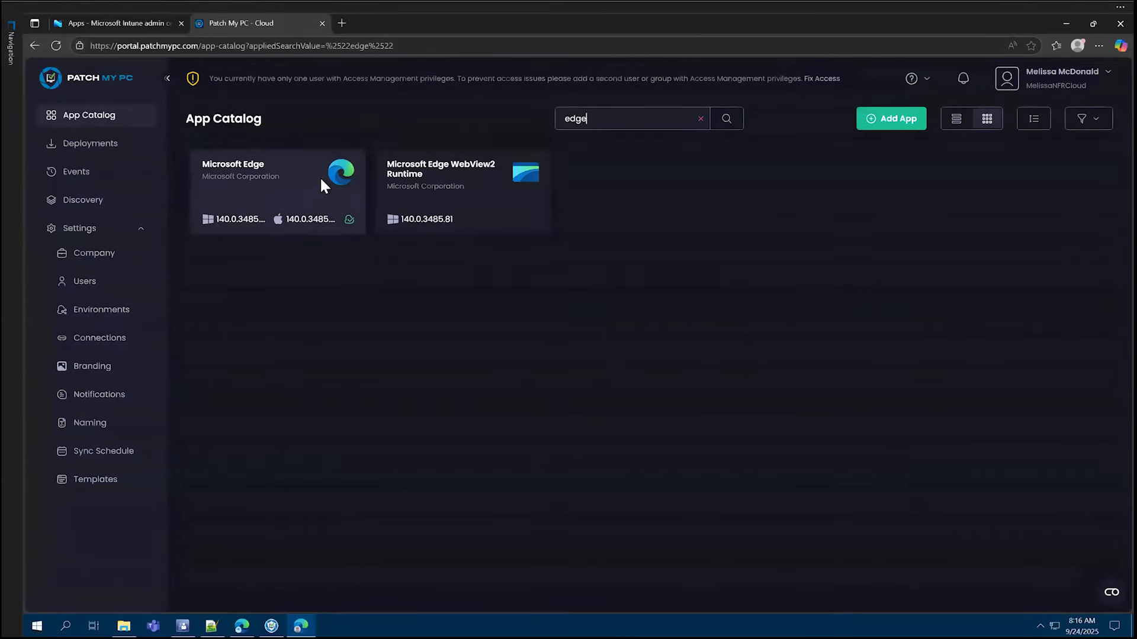
{"action": "left_click", "coordinate": [320, 176]}
{"action": "left_click", "coordinate": [292, 400]}
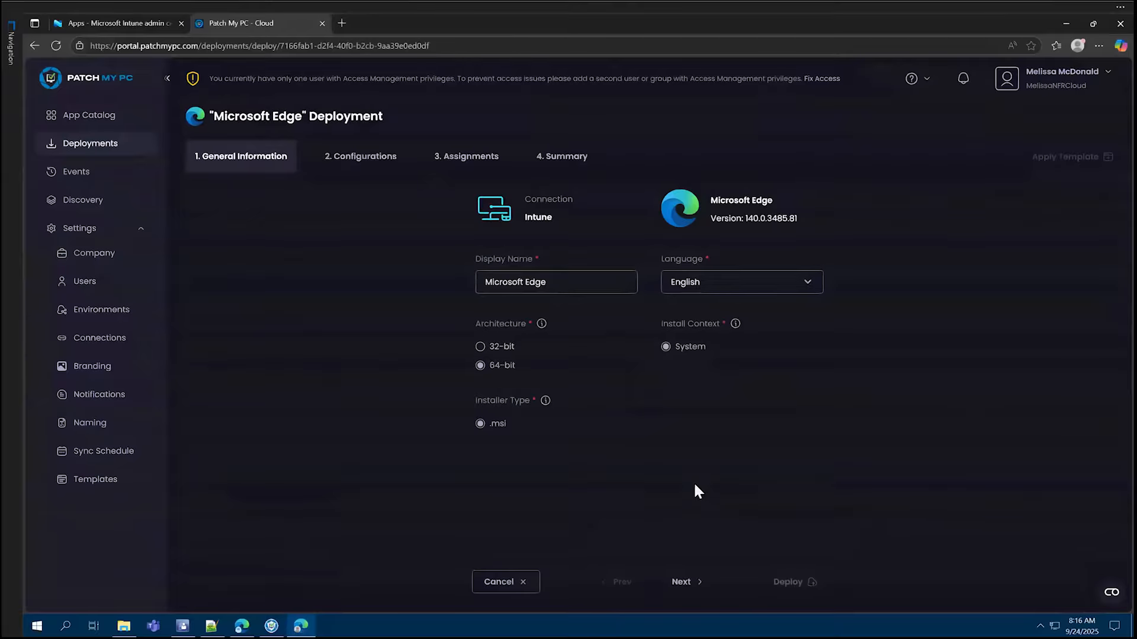
- Look ahead to the new deployment's assignments, and set its display name to "Update Microsoft Edge"
{"action": "left_click", "coordinate": [687, 582]}
{"action": "left_click", "coordinate": [685, 581]}
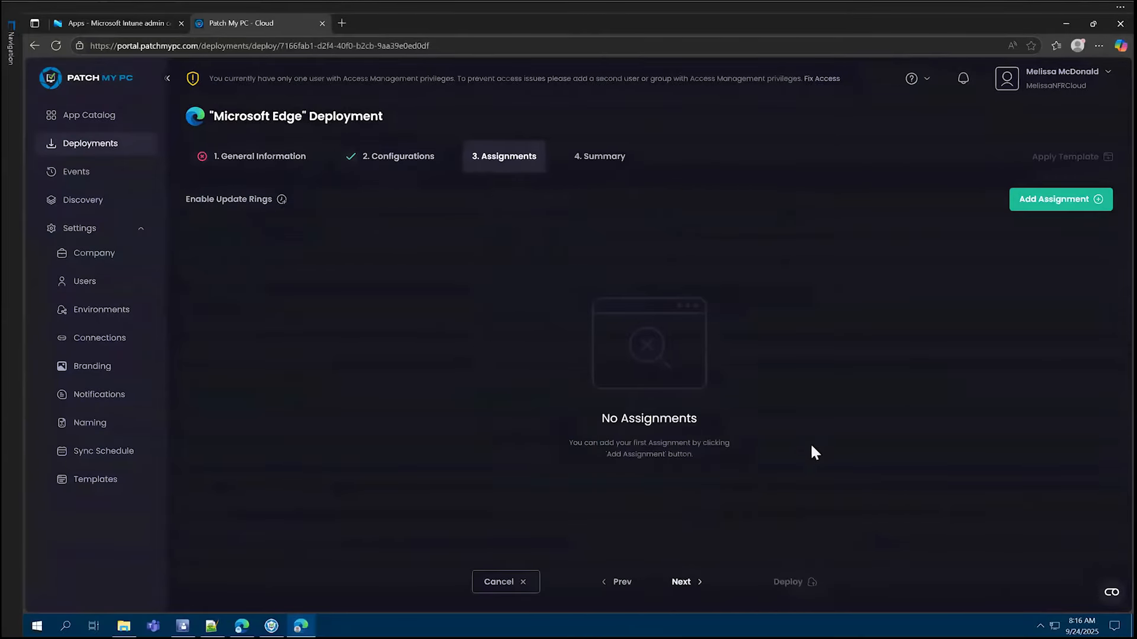
{"action": "left_click", "coordinate": [273, 157]}
{"action": "left_click", "coordinate": [486, 280]}
{"action": "type", "text": "UPdate Microsoft Edge"}
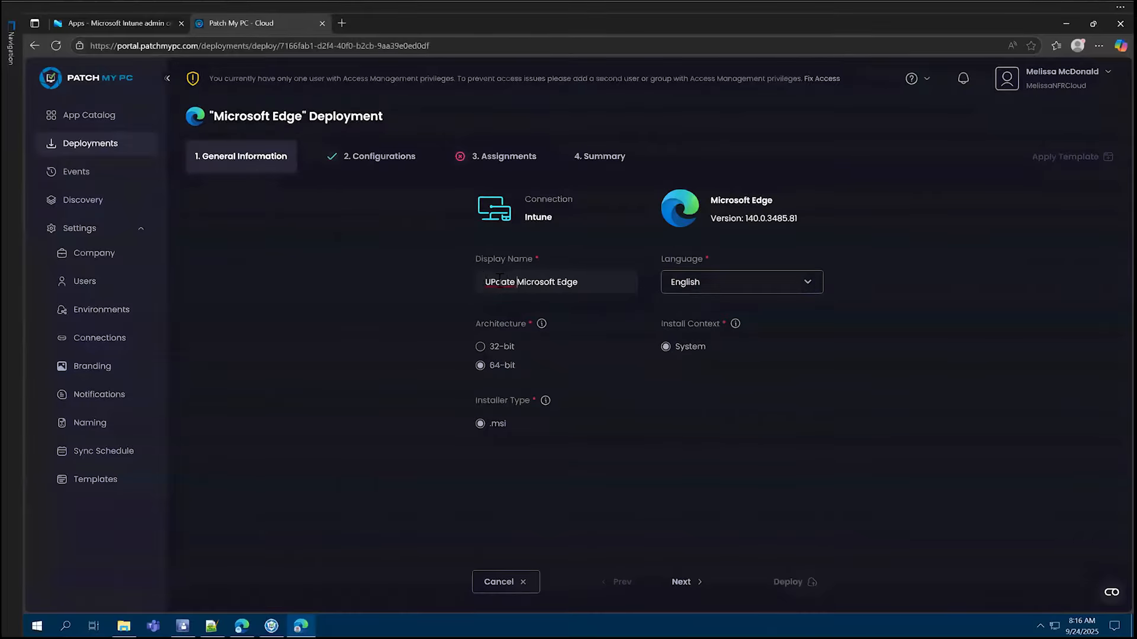
{"action": "left_click", "coordinate": [499, 280]}
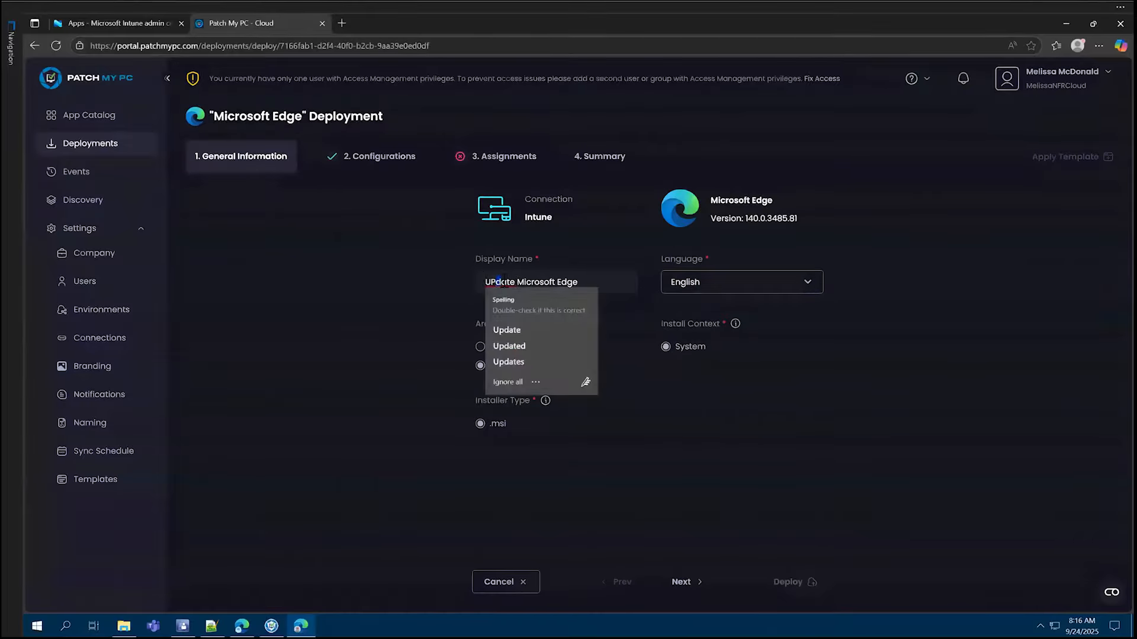
{"action": "key", "text": "BackSpace"}
{"action": "type", "text": "p"}
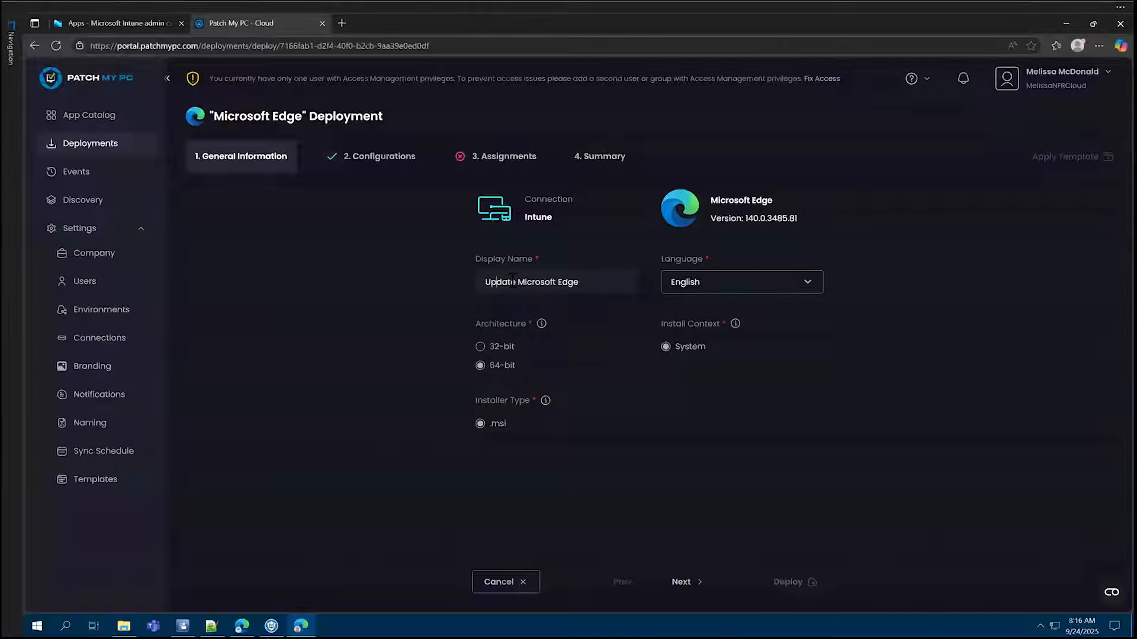
- Continue to the deployment's assignments, view the groups available for an Update Only assignment, and close the list without selecting any
{"action": "left_click", "coordinate": [681, 582]}
{"action": "left_click", "coordinate": [681, 582]}
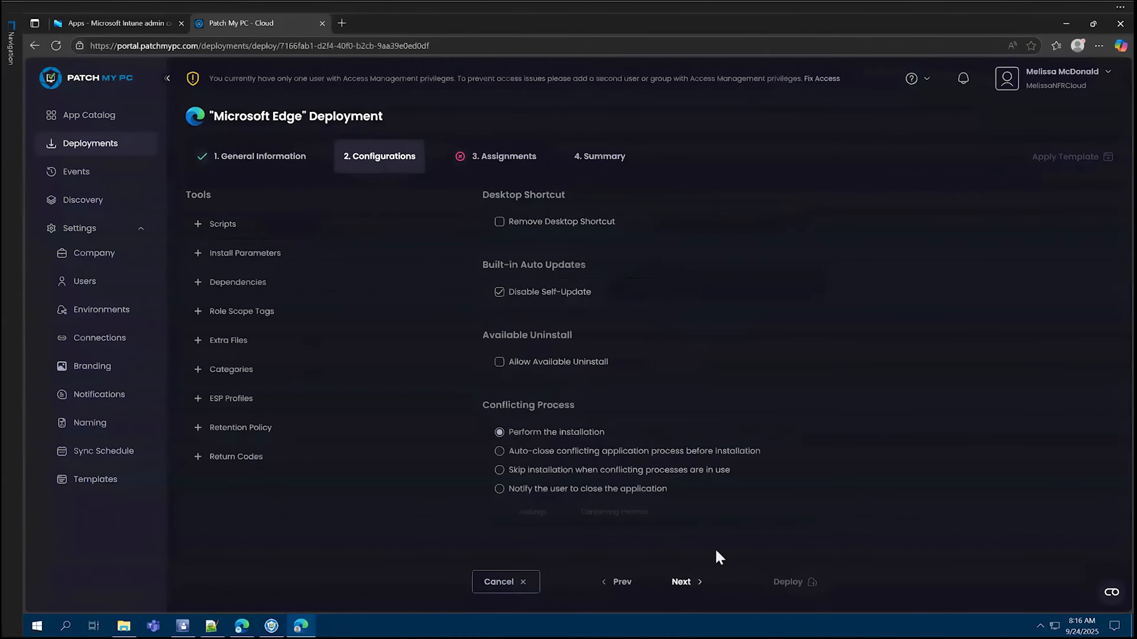
{"action": "left_click", "coordinate": [1023, 205]}
{"action": "left_click", "coordinate": [1047, 319]}
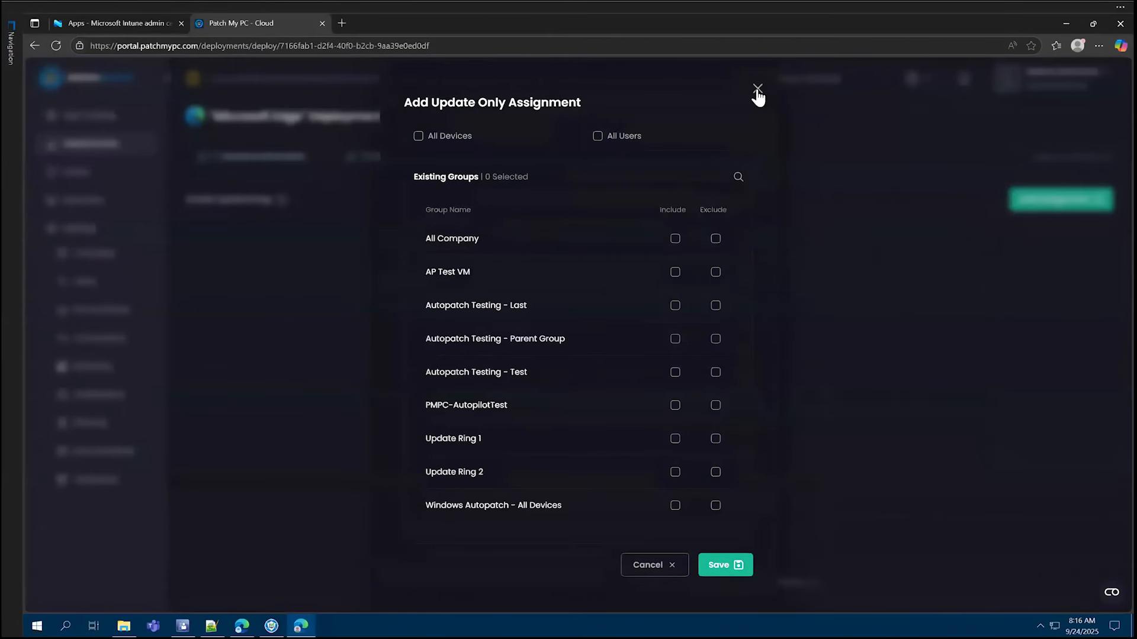
{"action": "left_click", "coordinate": [757, 90]}
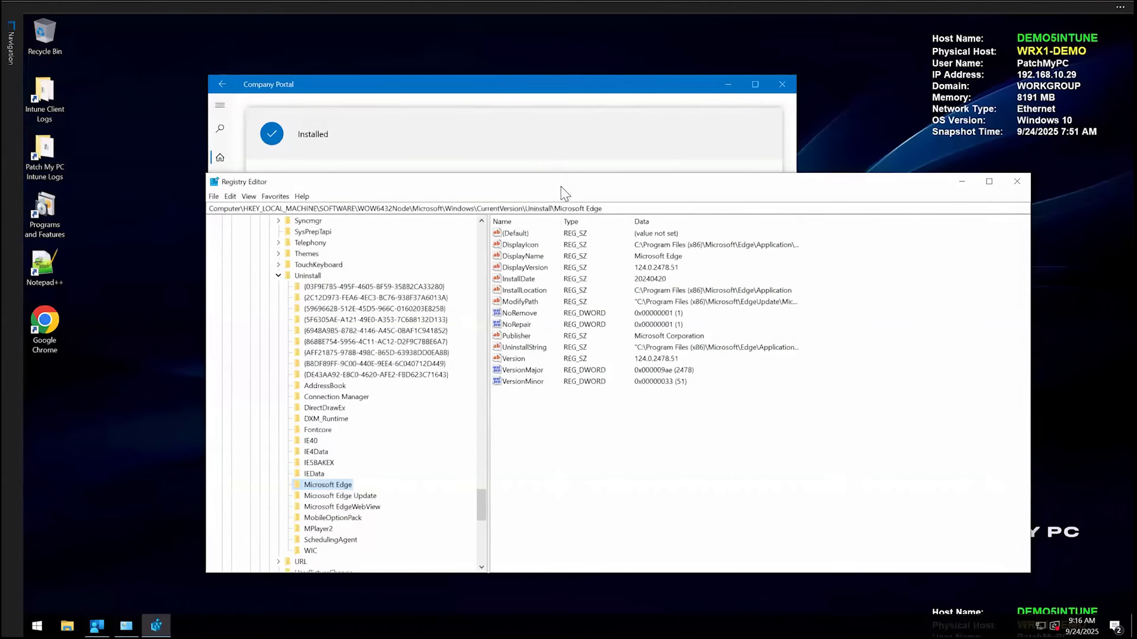
- Examine the Microsoft Edge Update uninstall key and the GUID-named keys down to {4BFFCBCE-0604-3BE1-8328-C5B91A62DD14} in the registry
{"action": "mouse_move", "coordinate": [564, 194]}
{"action": "left_mouse_down"}
{"action": "mouse_move", "coordinate": [553, 282]}
{"action": "mouse_move", "coordinate": [551, 197]}
{"action": "left_mouse_up"}
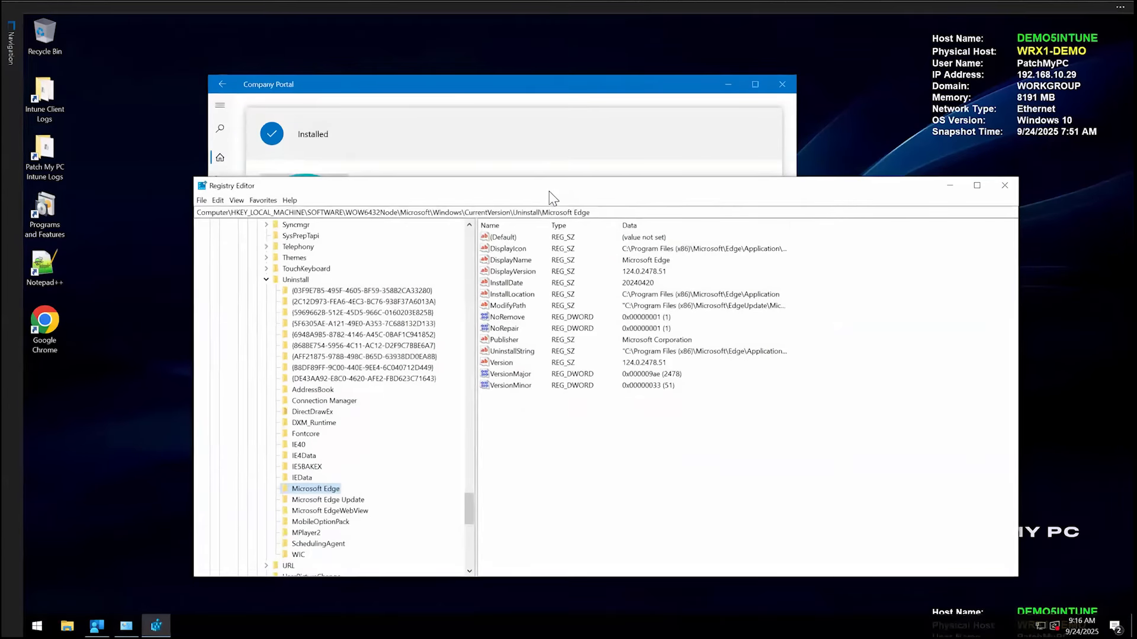
{"action": "key", "text": "Down"}
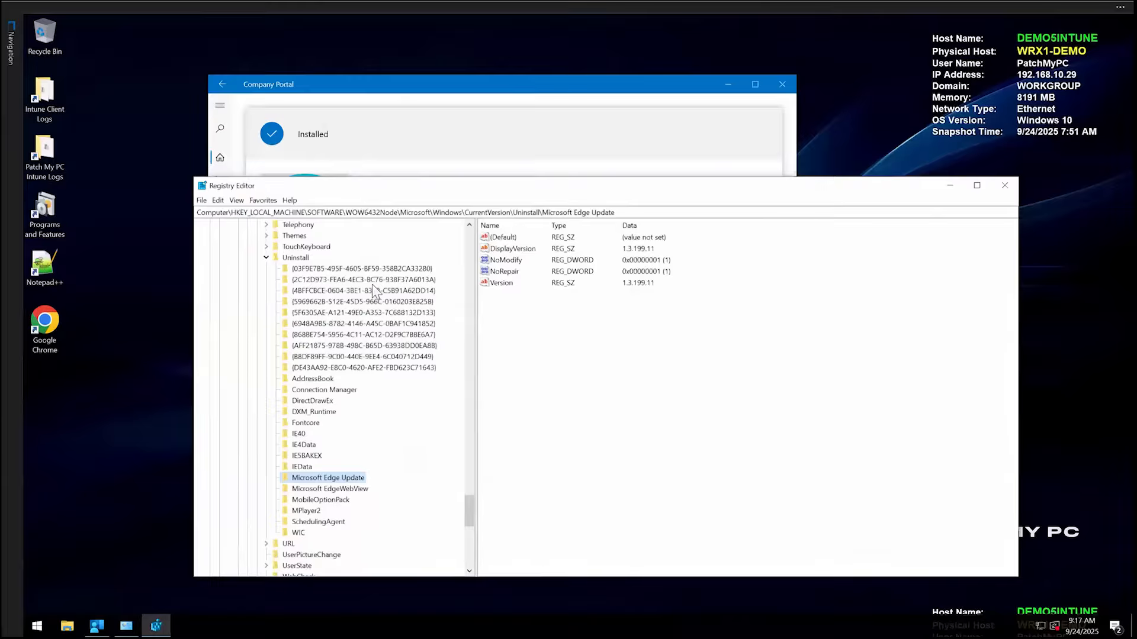
{"action": "left_click", "coordinate": [369, 278]}
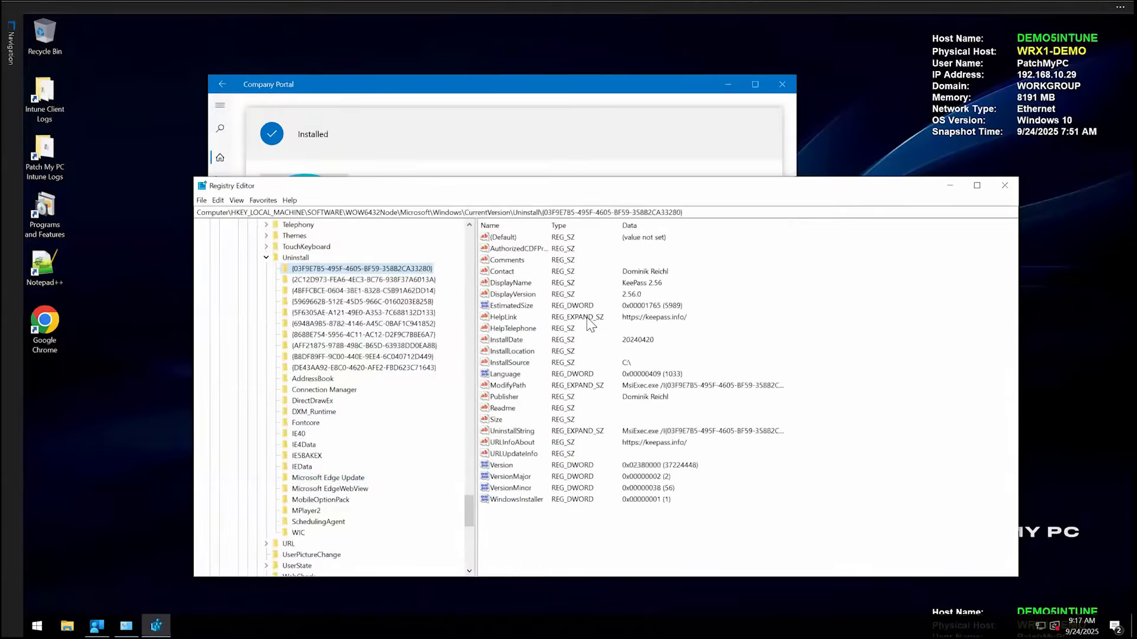
{"action": "key", "text": "Down"}
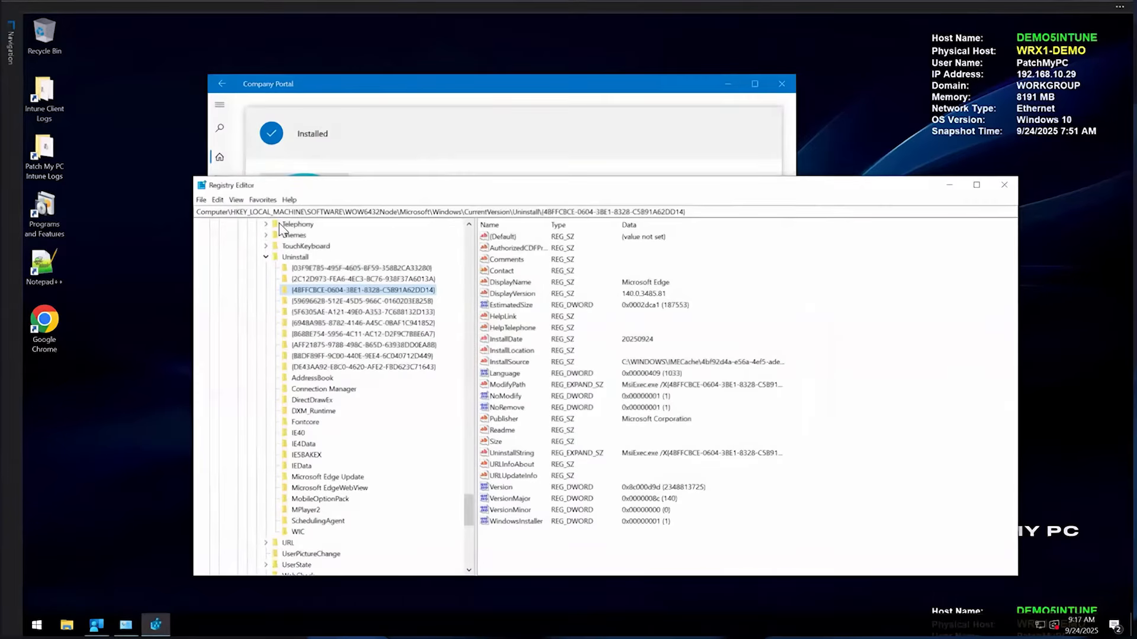
- Switch to the DEMO5|LAB1 session and open the Devices overview in the first tenant's Intune admin center
{"action": "left_click", "coordinate": [15, 43]}
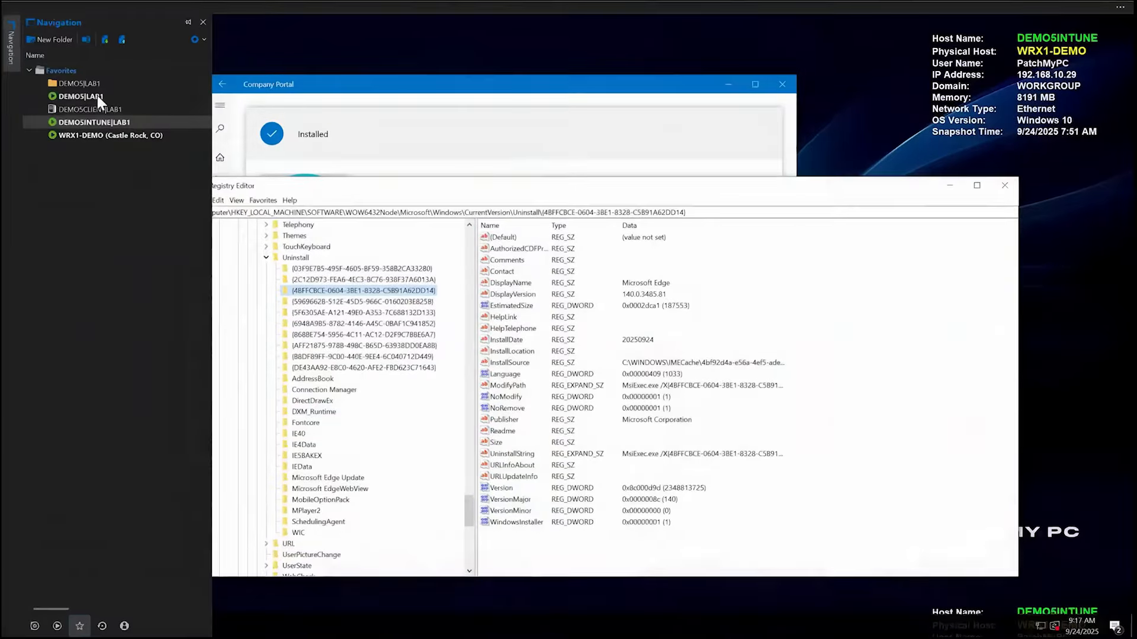
{"action": "left_click", "coordinate": [99, 103]}
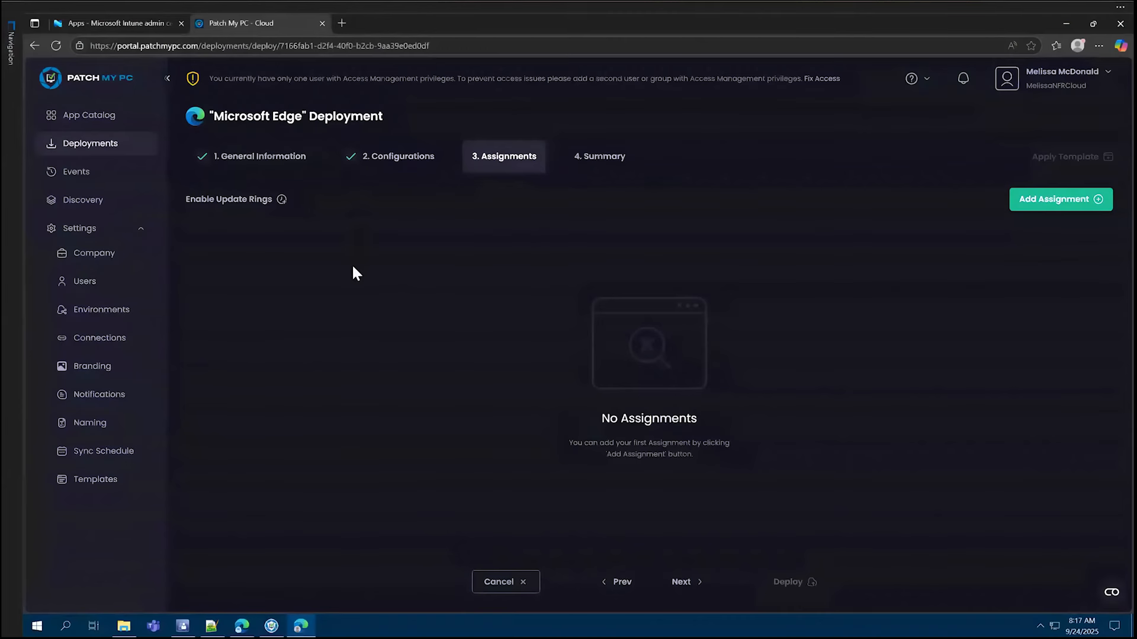
{"action": "left_click", "coordinate": [244, 617]}
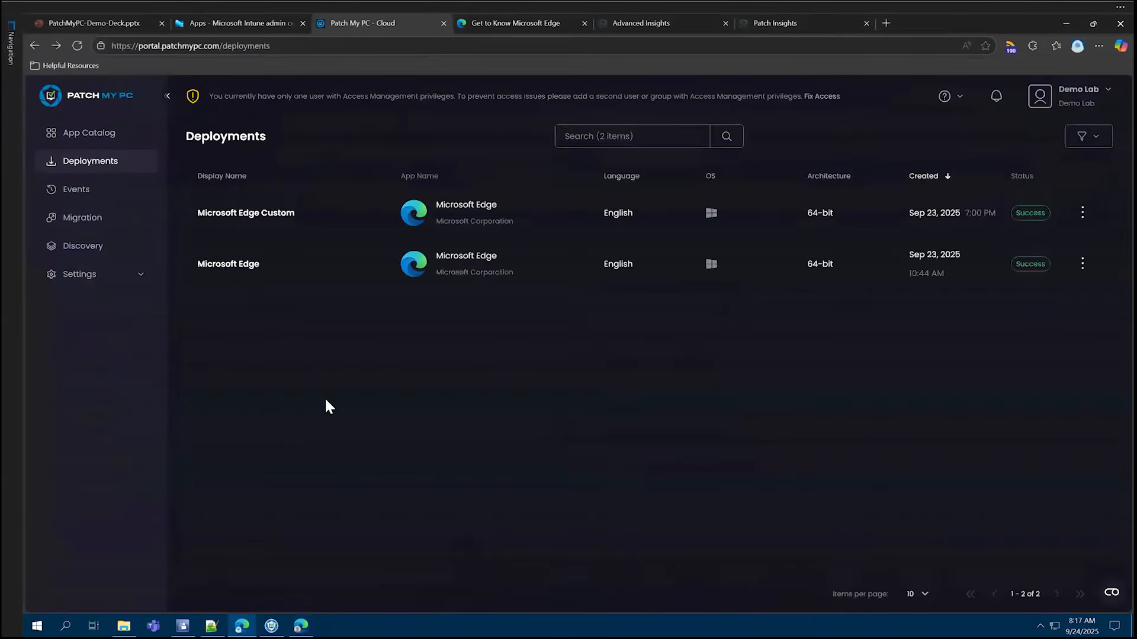
{"action": "left_click", "coordinate": [234, 24]}
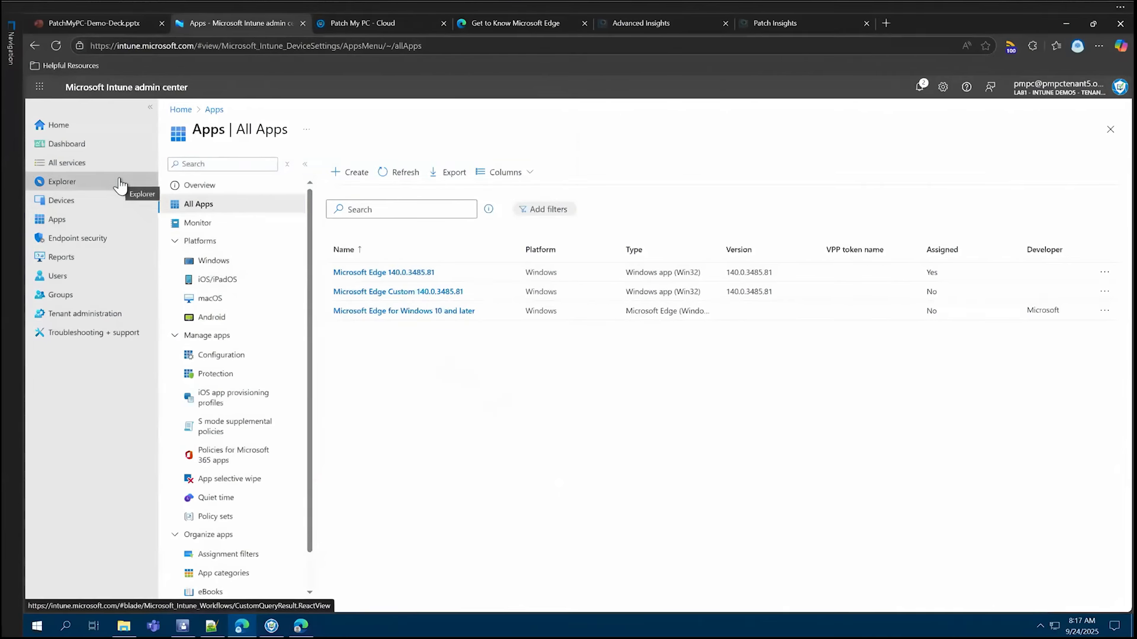
{"action": "left_click", "coordinate": [109, 205]}
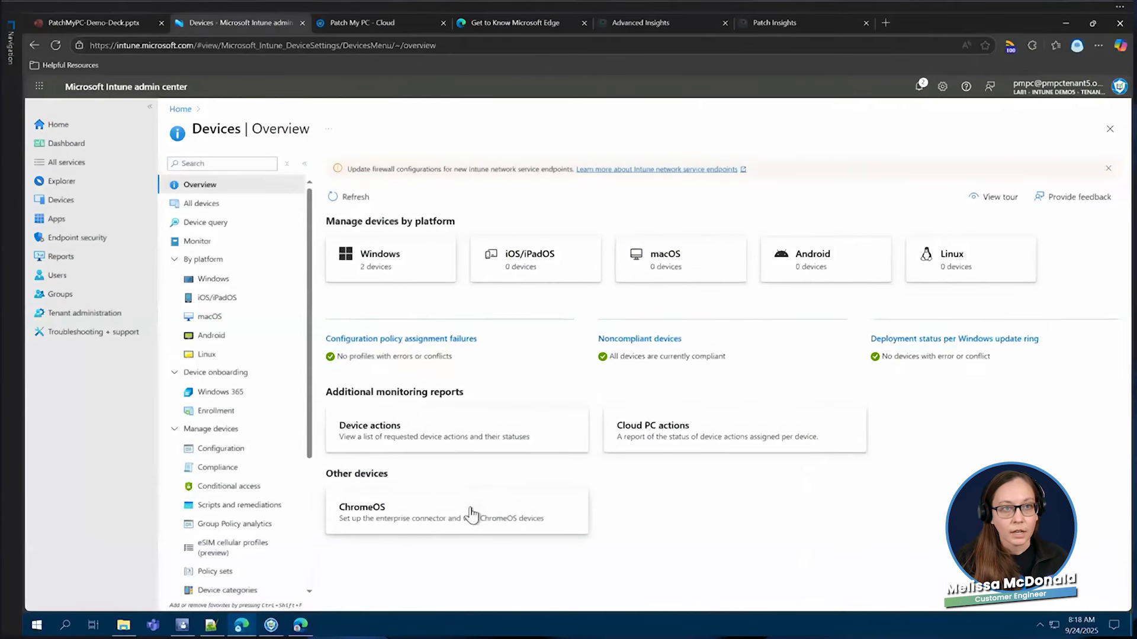
- Open the Microsoft Edge Custom deployment for editing in the Patch My PC portal and continue to its configurations
{"action": "left_click", "coordinate": [399, 24]}
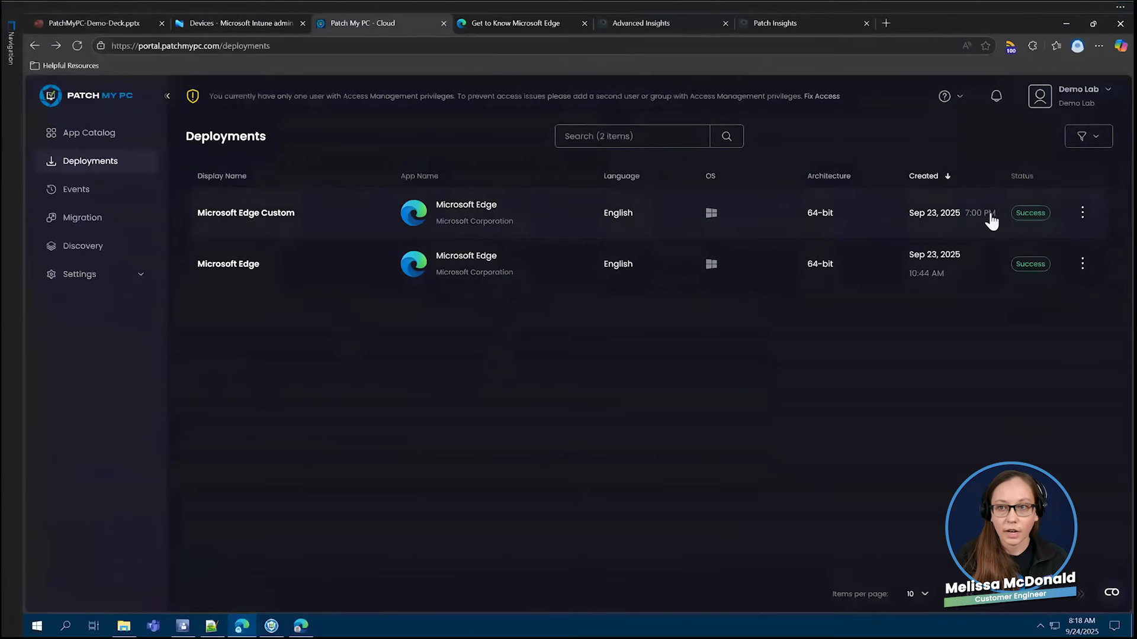
{"action": "left_click", "coordinate": [1084, 213]}
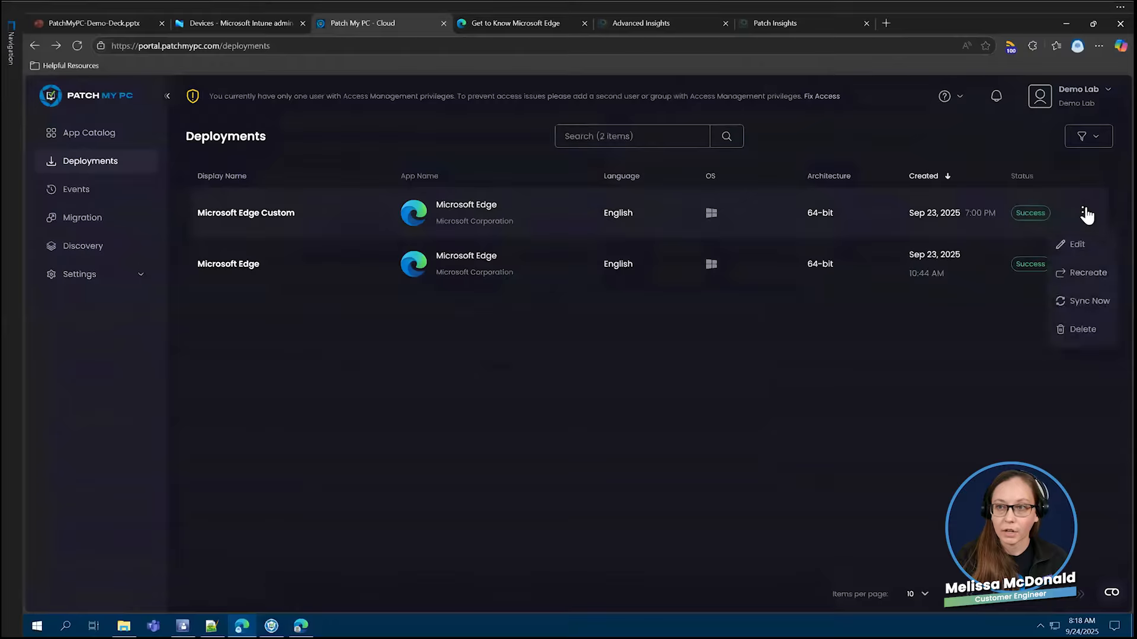
{"action": "left_click", "coordinate": [1074, 246]}
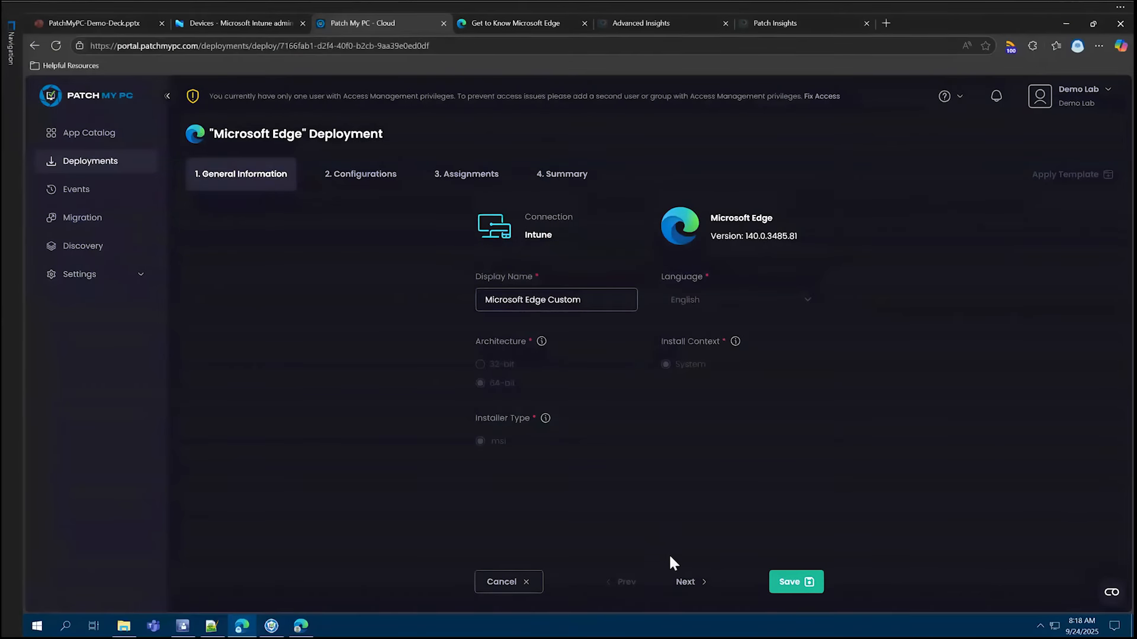
{"action": "left_click", "coordinate": [685, 583]}
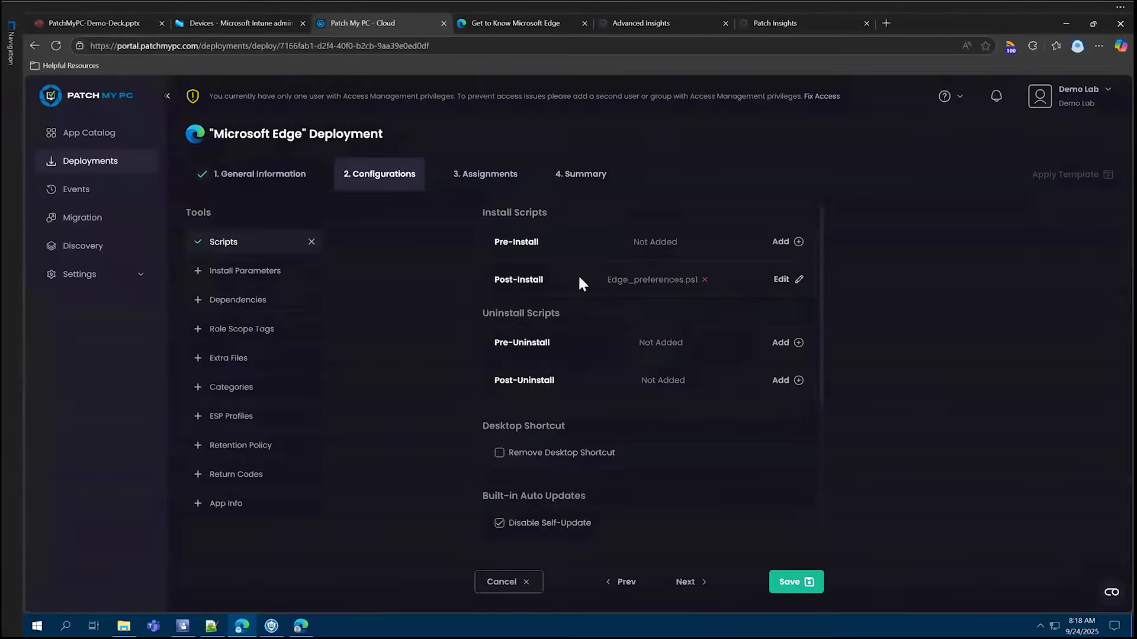
- Open the Edge_preferences post-install script and read through its initial preferences down to the Out-file command
{"action": "left_click", "coordinate": [776, 277]}
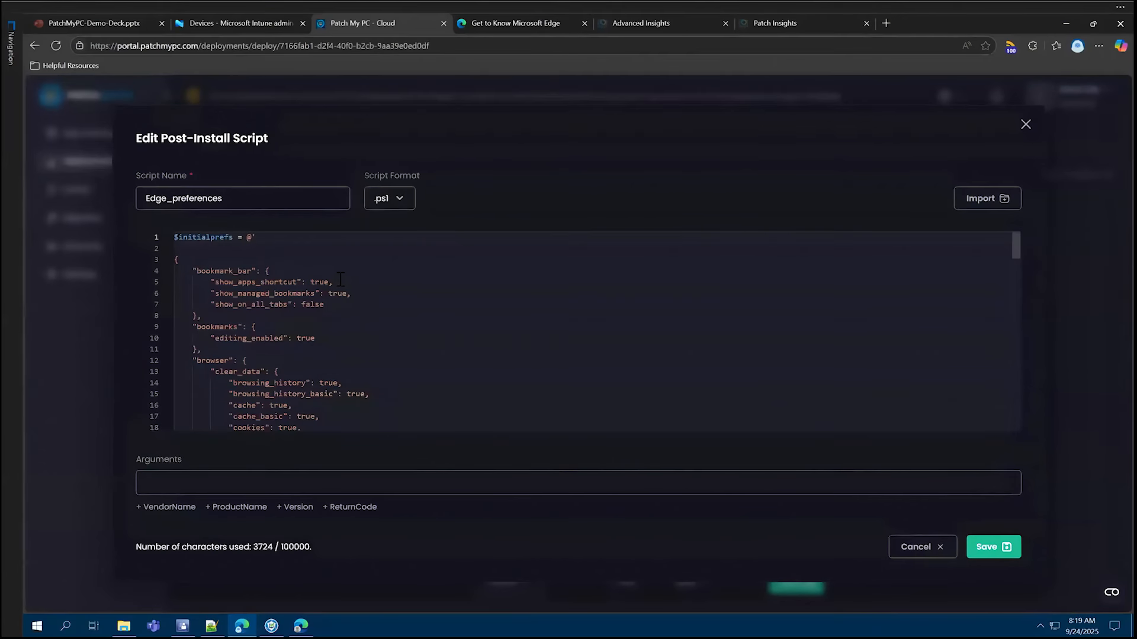
{"action": "scroll", "coordinate": [342, 293], "scroll_direction": "down", "scroll_amount": 2}
{"action": "scroll", "coordinate": [343, 307], "scroll_direction": "down", "scroll_amount": 8}
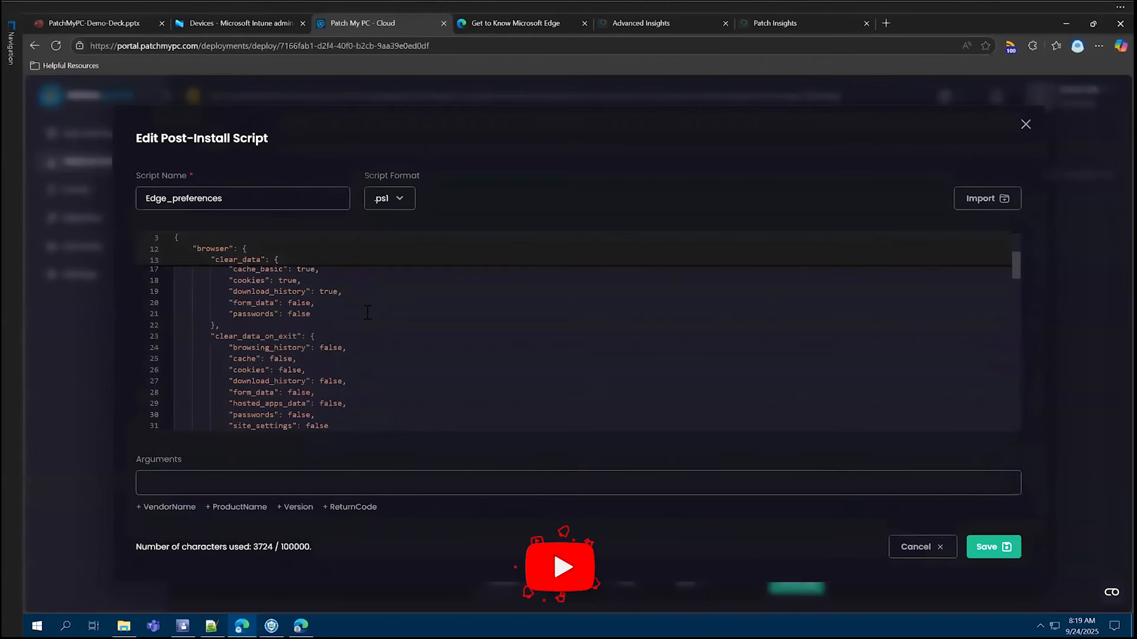
{"action": "scroll", "coordinate": [367, 312], "scroll_direction": "down", "scroll_amount": 5}
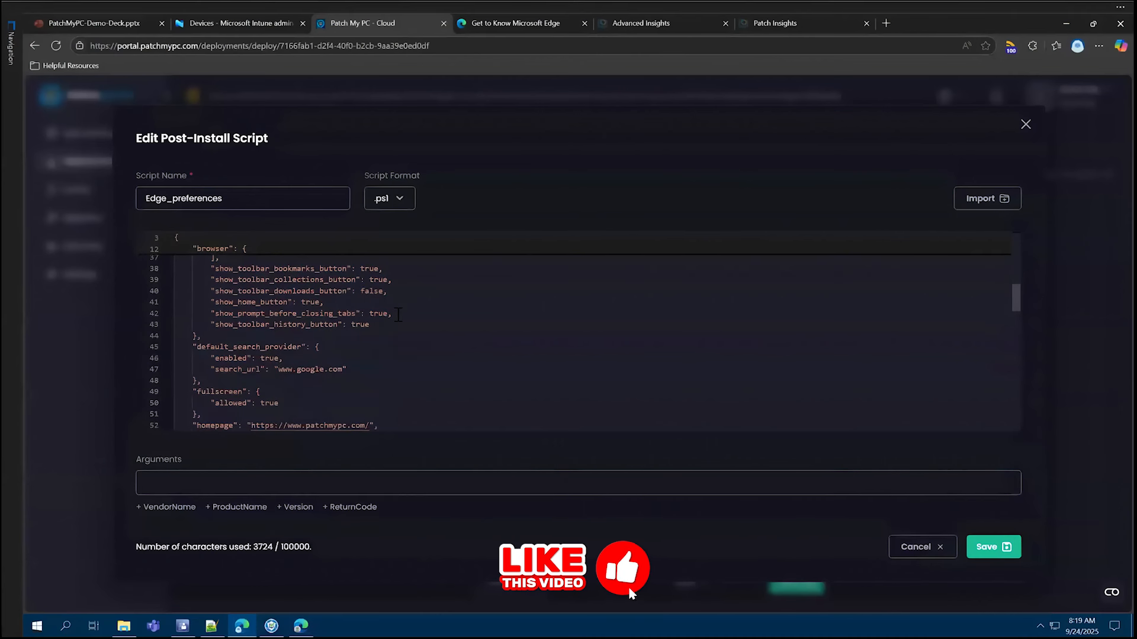
{"action": "scroll", "coordinate": [399, 317], "scroll_direction": "down", "scroll_amount": 2}
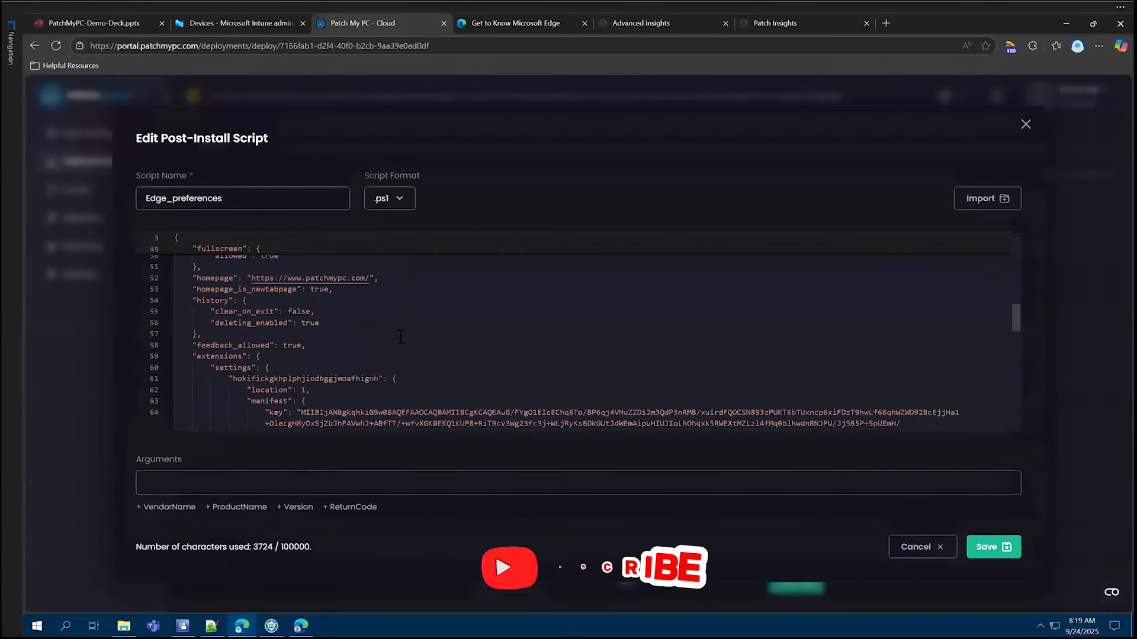
{"action": "scroll", "coordinate": [401, 320], "scroll_direction": "down", "scroll_amount": 6}
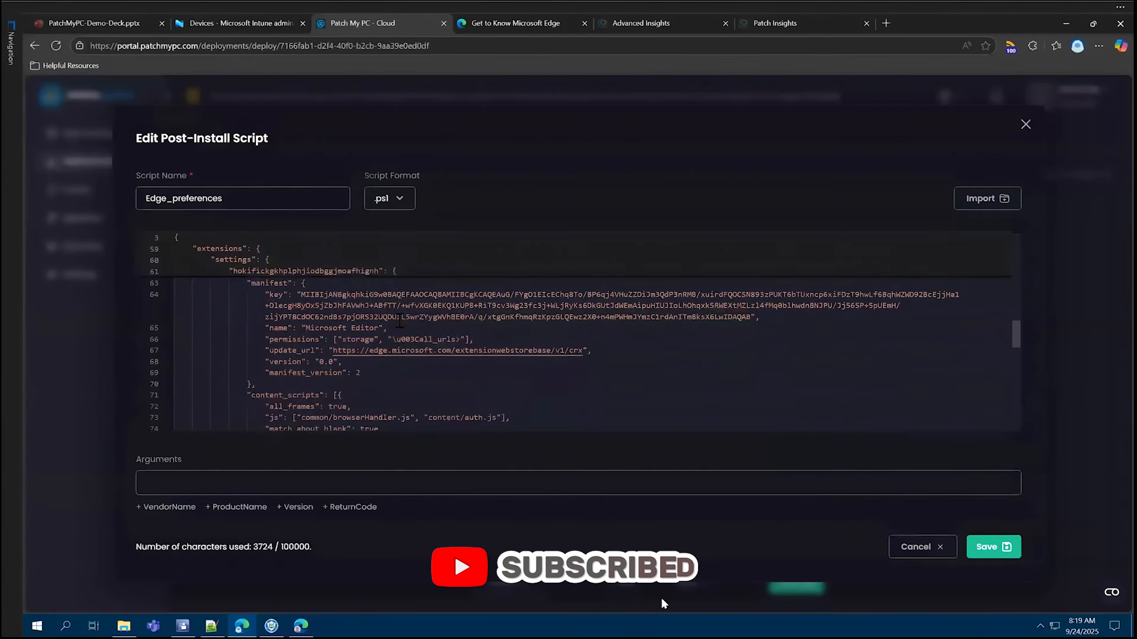
{"action": "scroll", "coordinate": [400, 320], "scroll_direction": "down", "scroll_amount": 12}
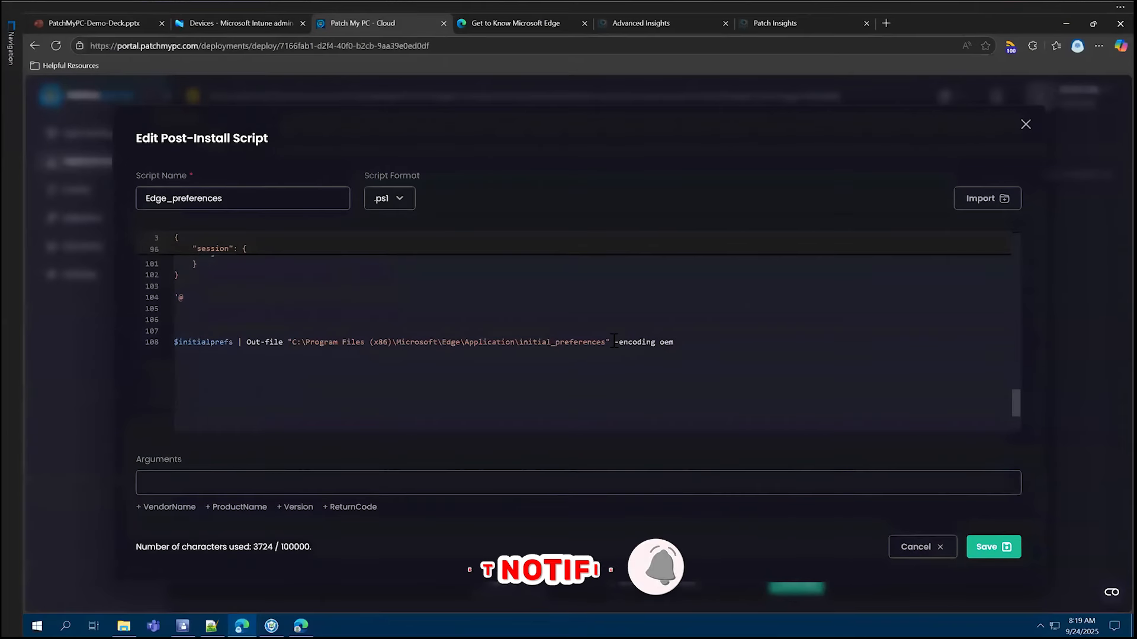
- Highlight the initial_preferences output path and check the encoding in the script's last line, and close the script without saving
{"action": "left_click_drag", "start_coordinate": [614, 343], "coordinate": [514, 342]}
{"action": "left_click_drag", "start_coordinate": [395, 339], "coordinate": [285, 342]}
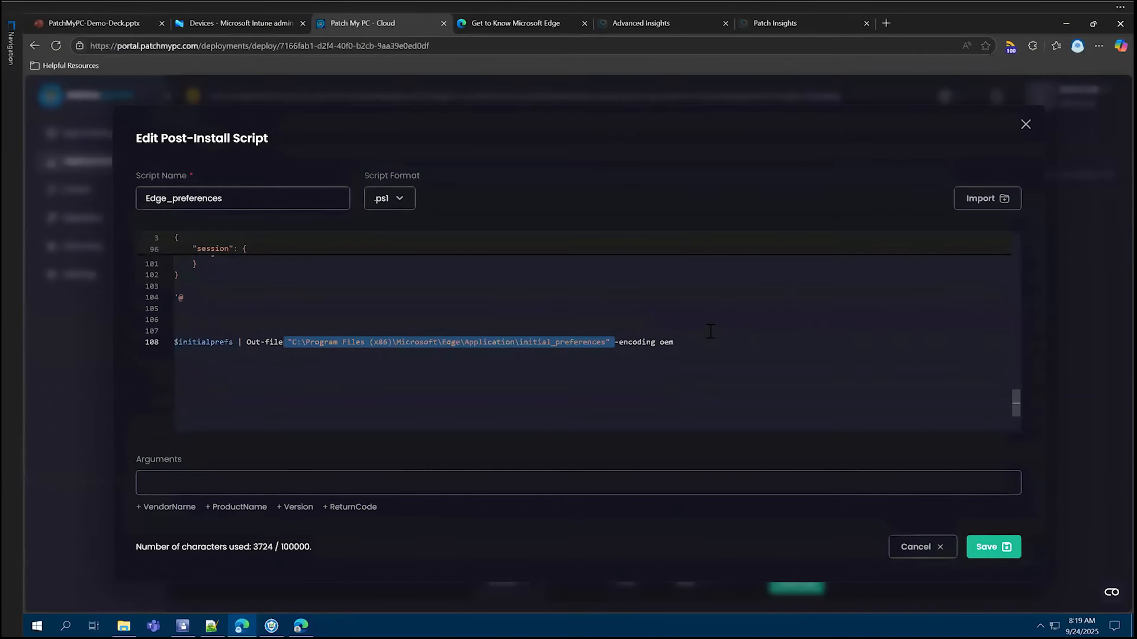
{"action": "key", "text": "End"}
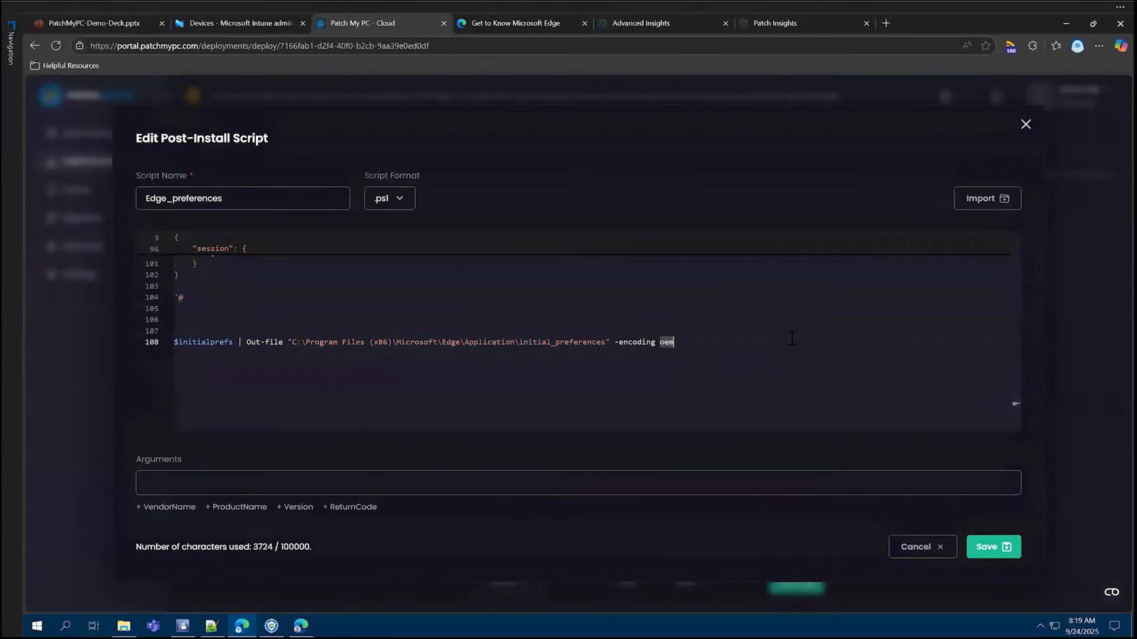
{"action": "scroll", "coordinate": [792, 338], "scroll_direction": "up", "scroll_amount": 6}
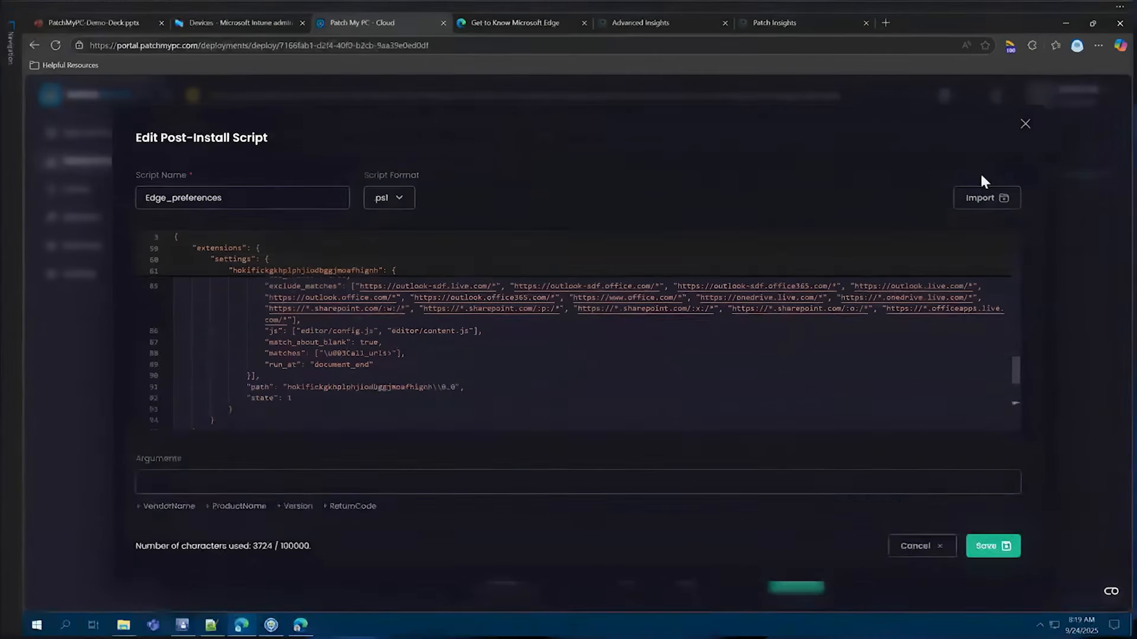
{"action": "left_click", "coordinate": [1023, 123]}
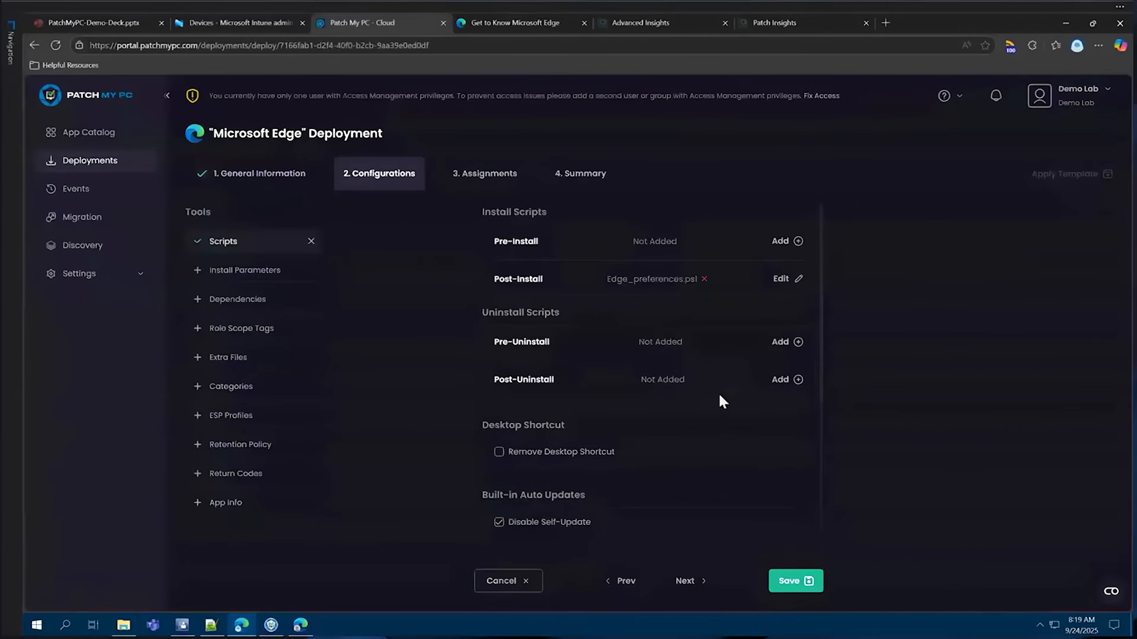
- Review the Microsoft Edge Custom deployment's assignments and the assignment types that can be added, and return to the deployments list
{"action": "left_click", "coordinate": [685, 580]}
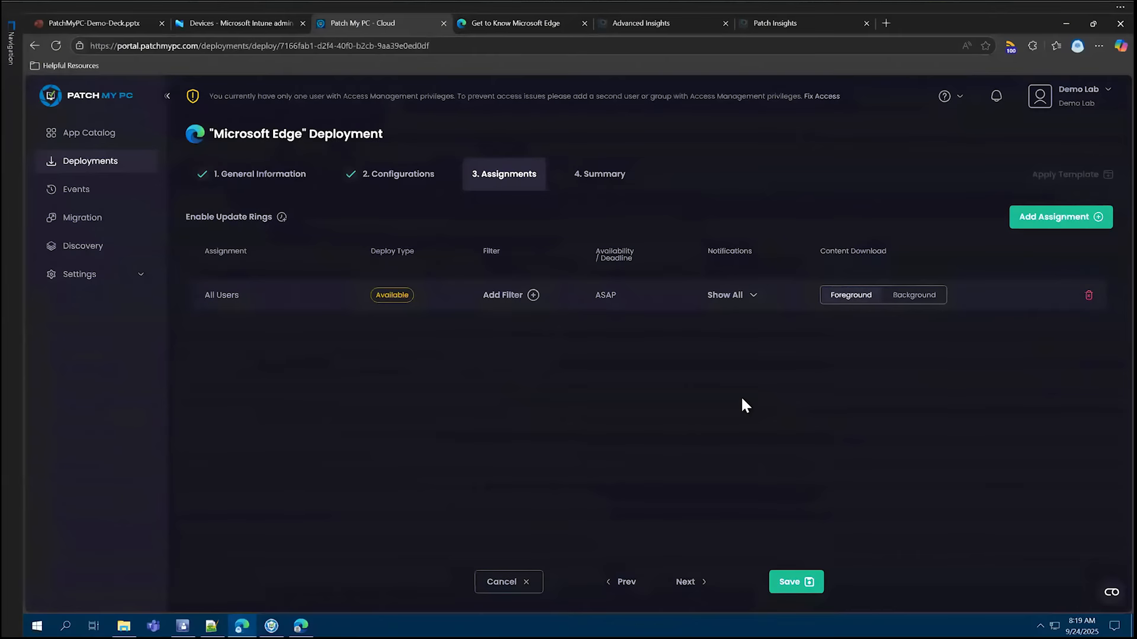
{"action": "left_click", "coordinate": [1037, 224]}
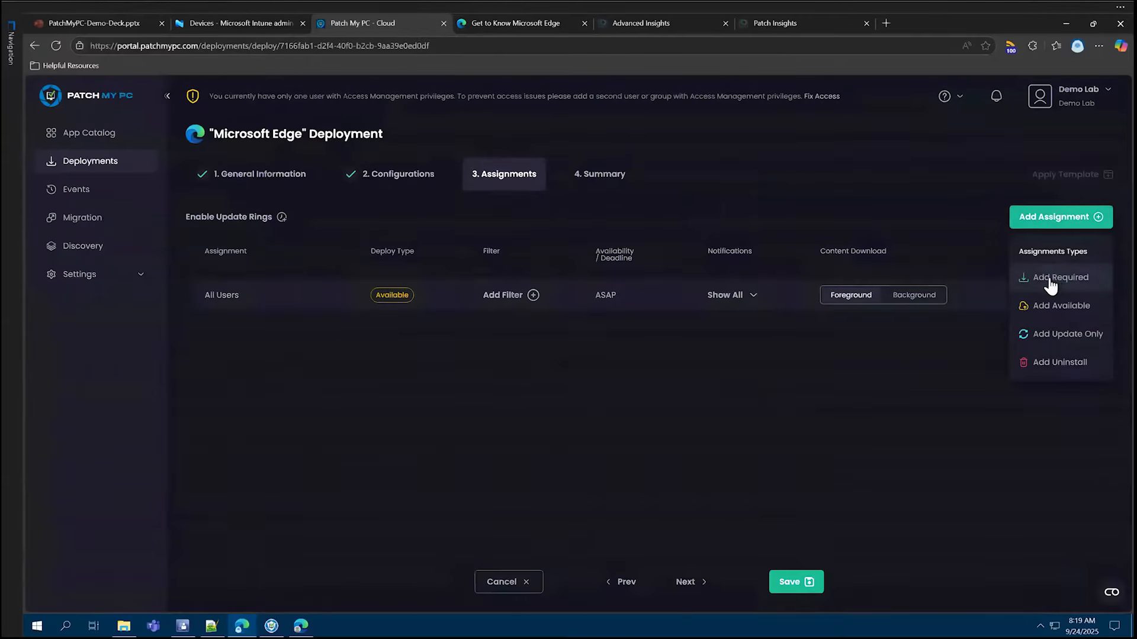
{"action": "left_click", "coordinate": [726, 370]}
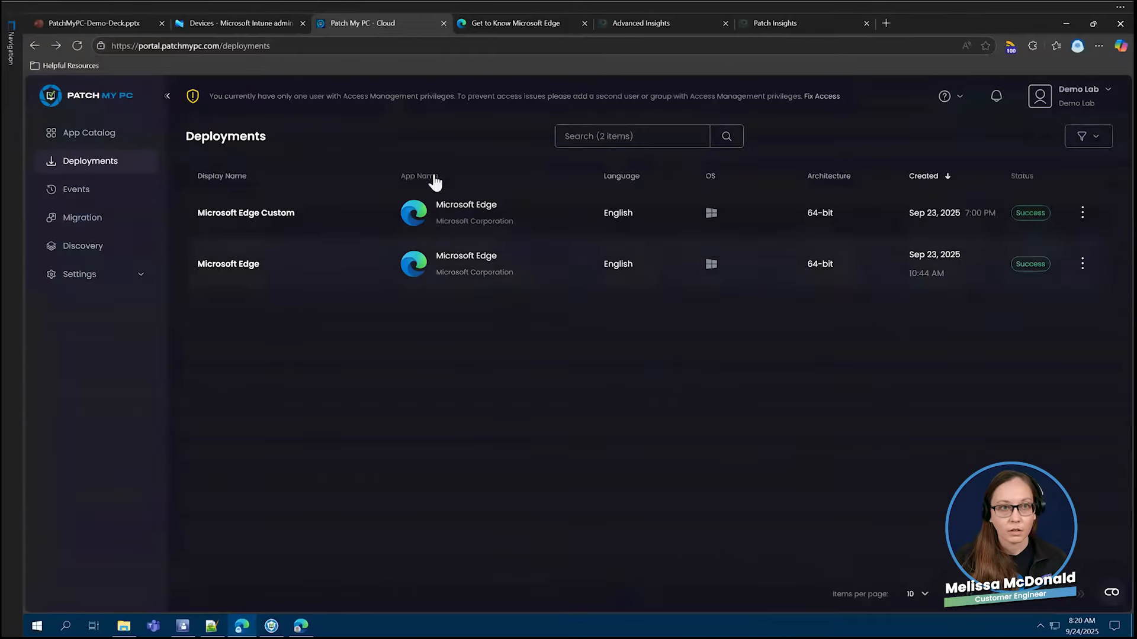
{"action": "left_click", "coordinate": [248, 24]}
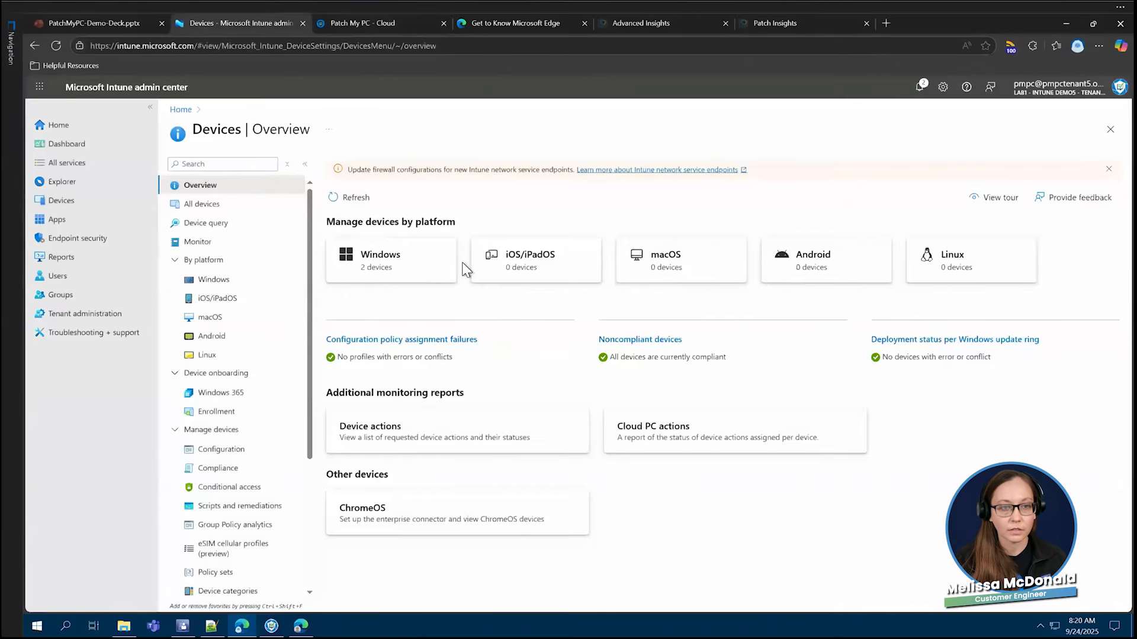
{"action": "left_click", "coordinate": [244, 451]}
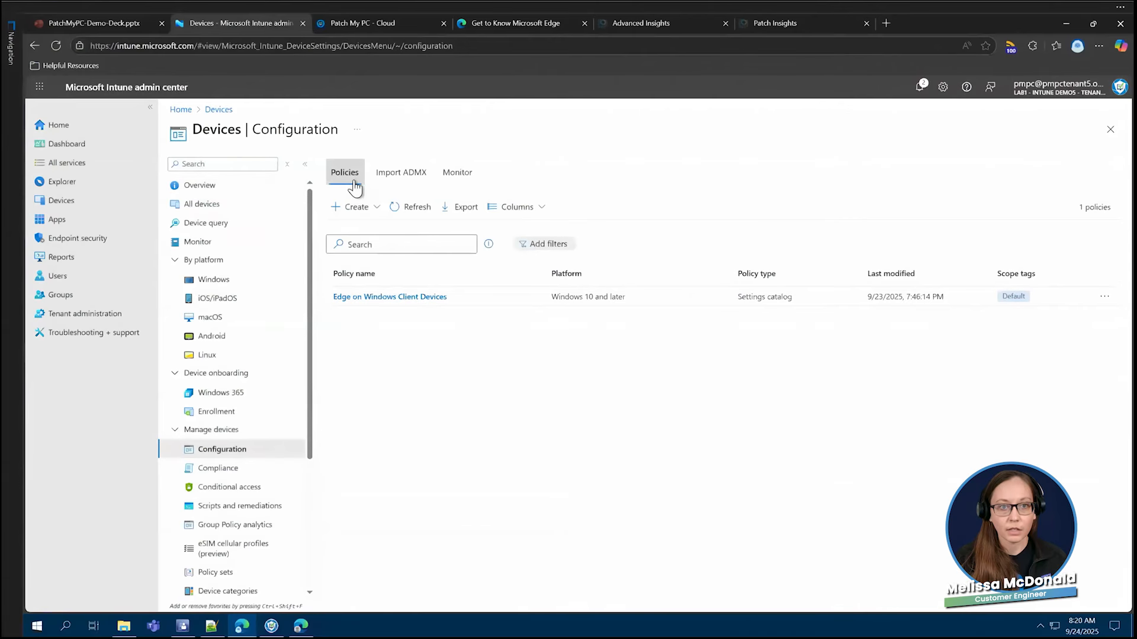
{"action": "left_click", "coordinate": [414, 303]}
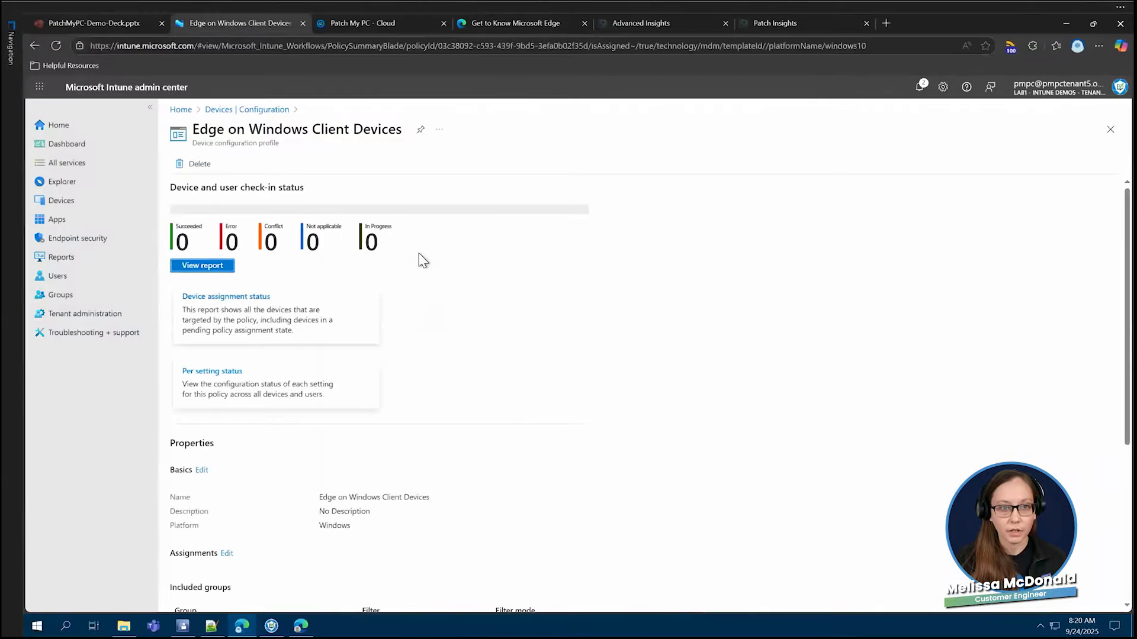
{"action": "scroll", "coordinate": [456, 272], "scroll_direction": "down", "scroll_amount": 4}
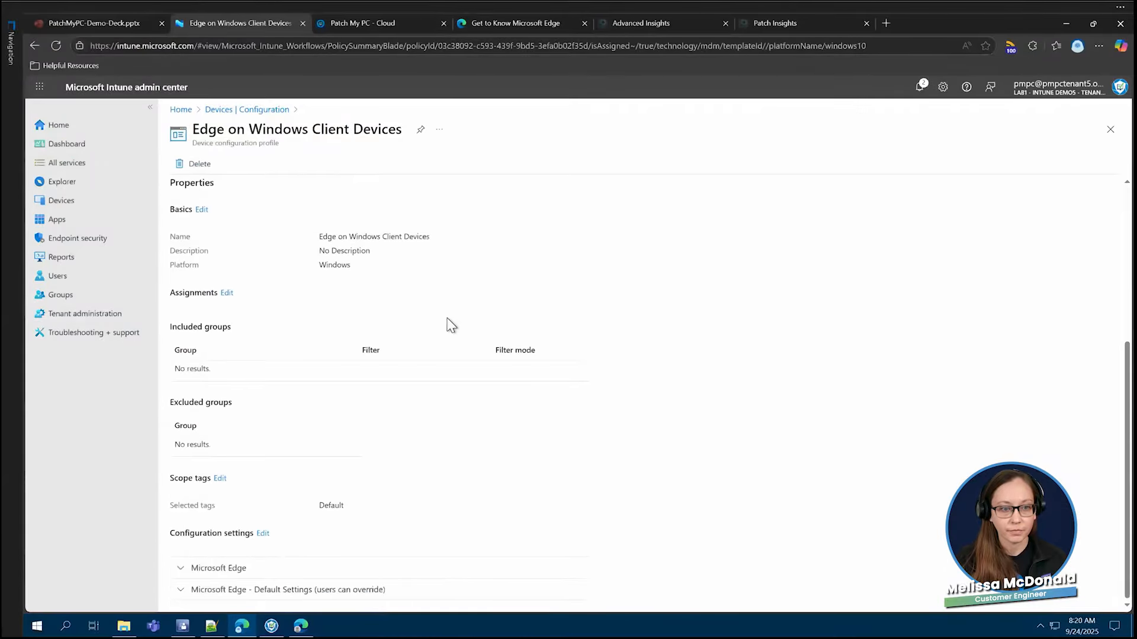
{"action": "left_click", "coordinate": [262, 534]}
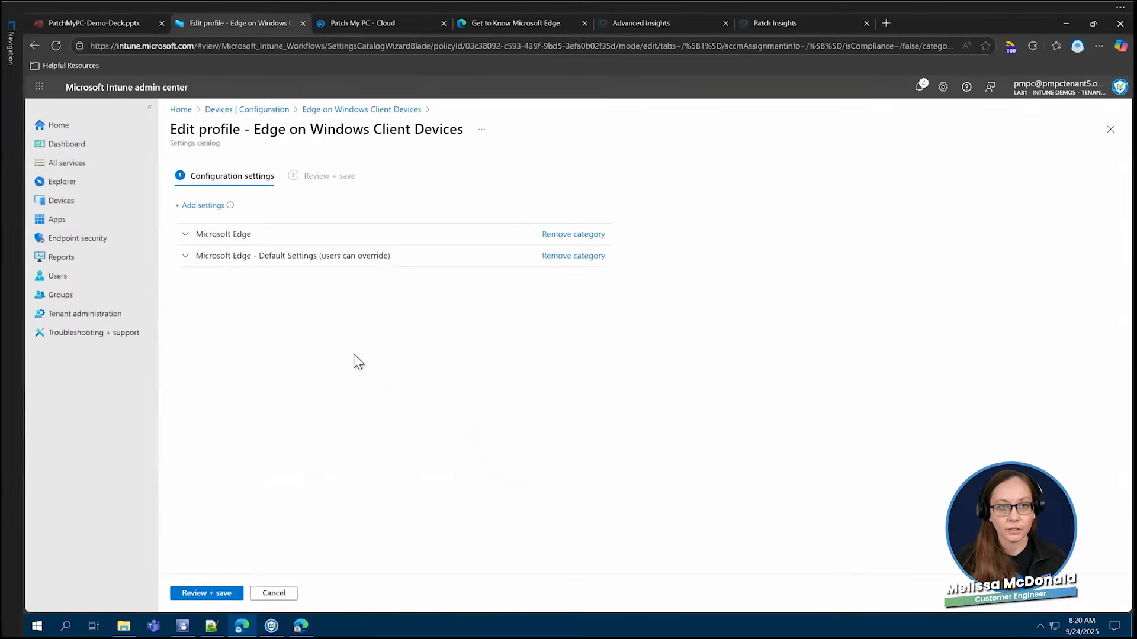
- Expand the Microsoft Edge and Microsoft Edge - Default Settings (users can override) categories and review their configured settings
{"action": "left_click", "coordinate": [185, 235]}
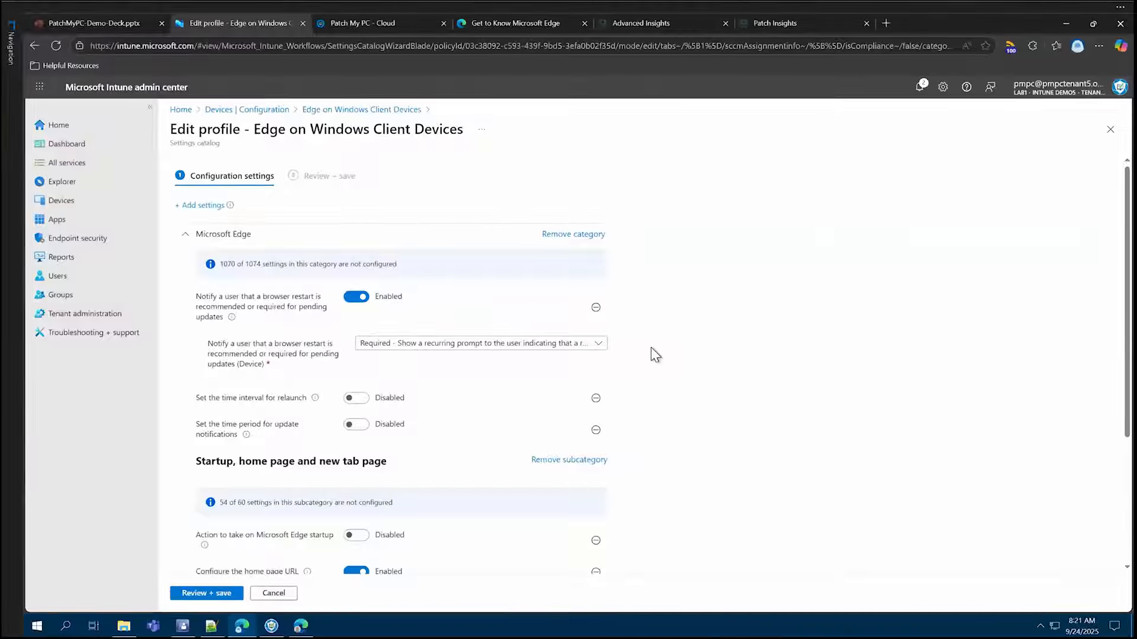
{"action": "scroll", "coordinate": [652, 325], "scroll_direction": "down", "scroll_amount": 3}
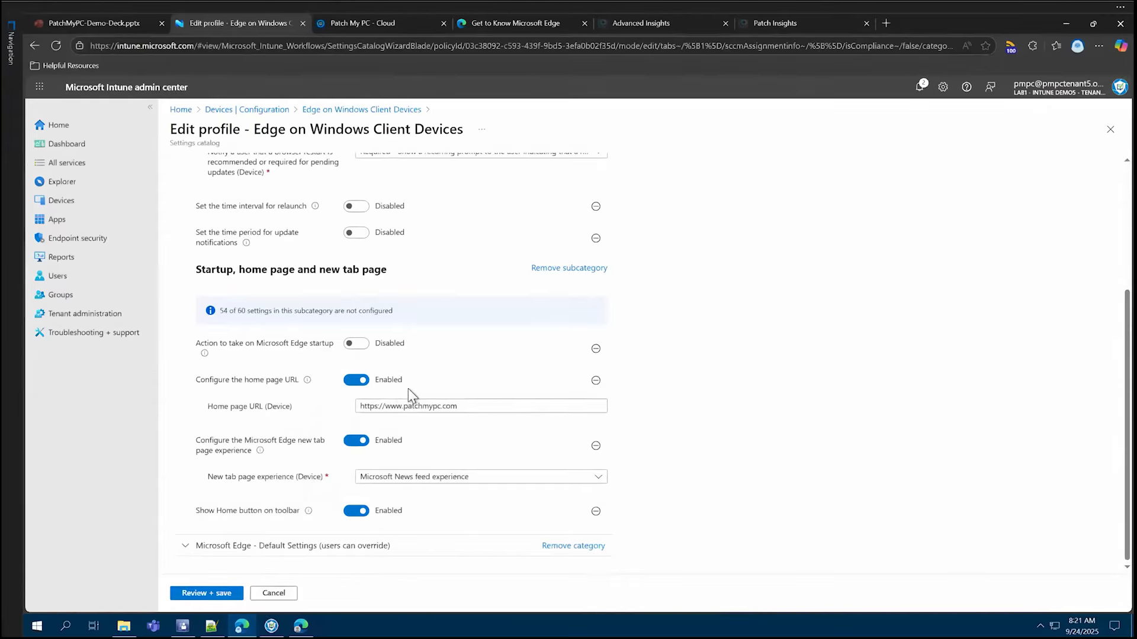
{"action": "left_click", "coordinate": [186, 545]}
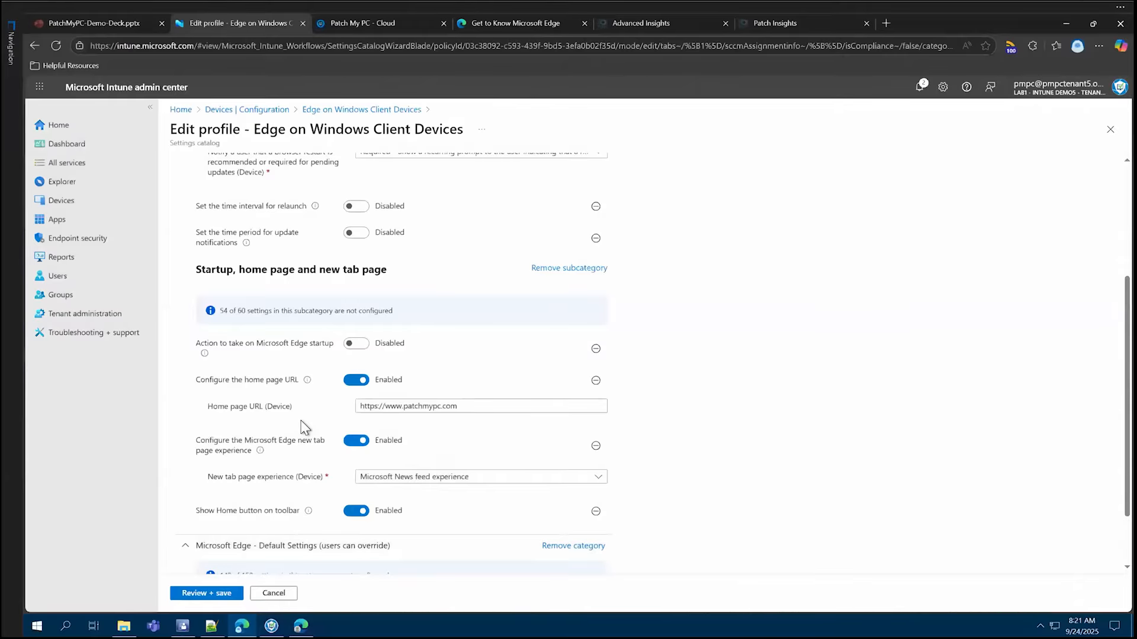
{"action": "scroll", "coordinate": [304, 426], "scroll_direction": "down", "scroll_amount": 2}
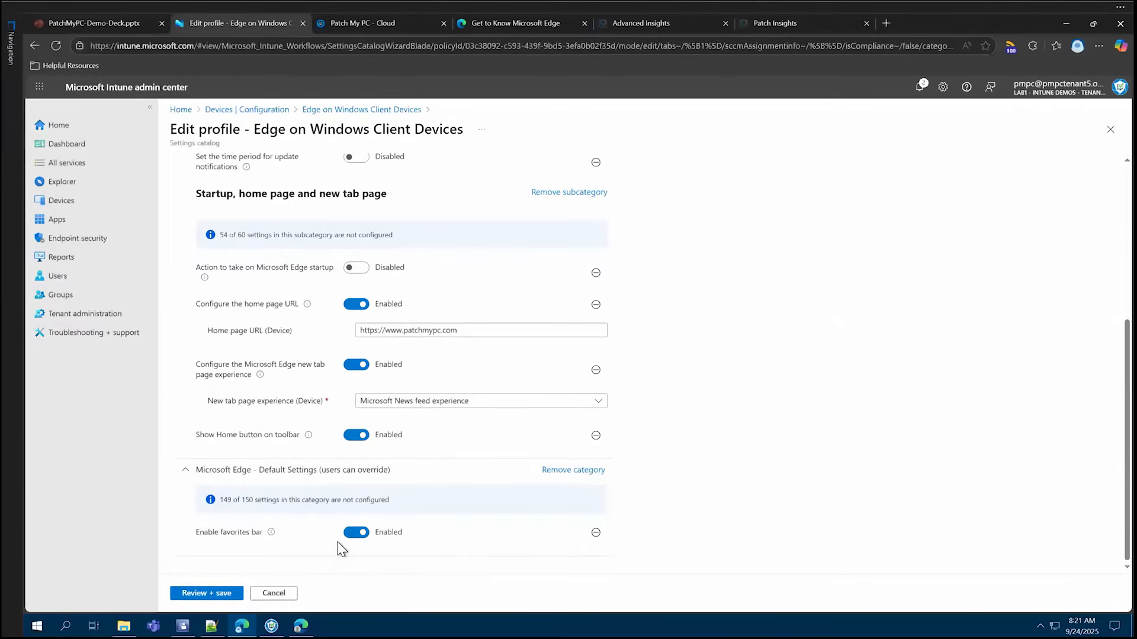
- Leave the Edge on Windows Client Devices policy's settings editor without saving and return to the device configuration policies list
{"action": "scroll", "coordinate": [446, 482], "scroll_direction": "up", "scroll_amount": 5}
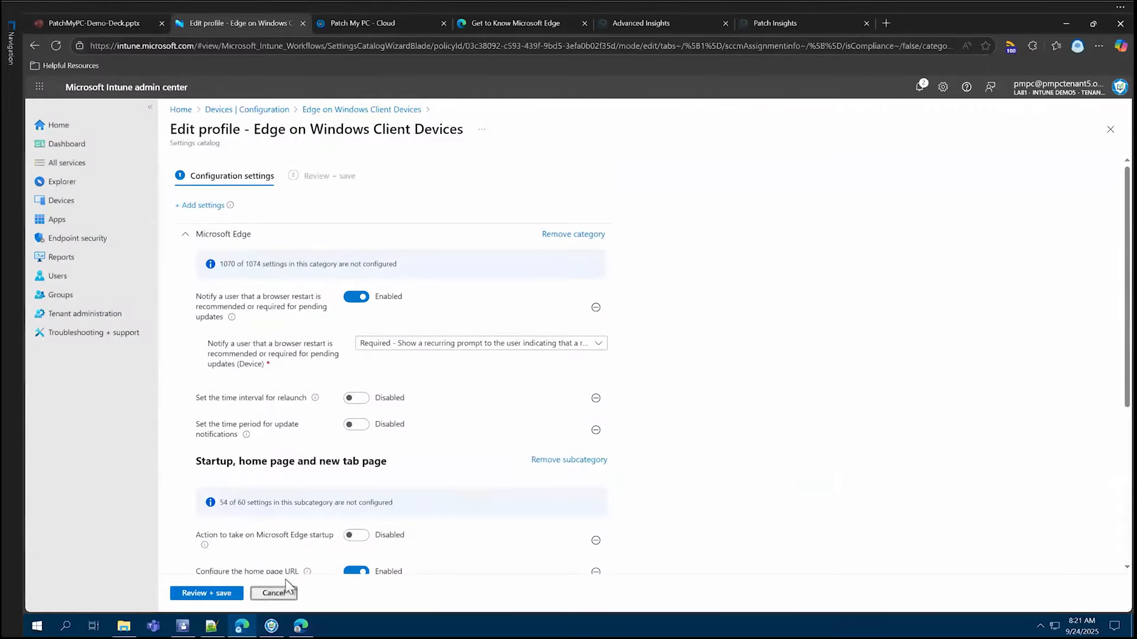
{"action": "left_click", "coordinate": [275, 593]}
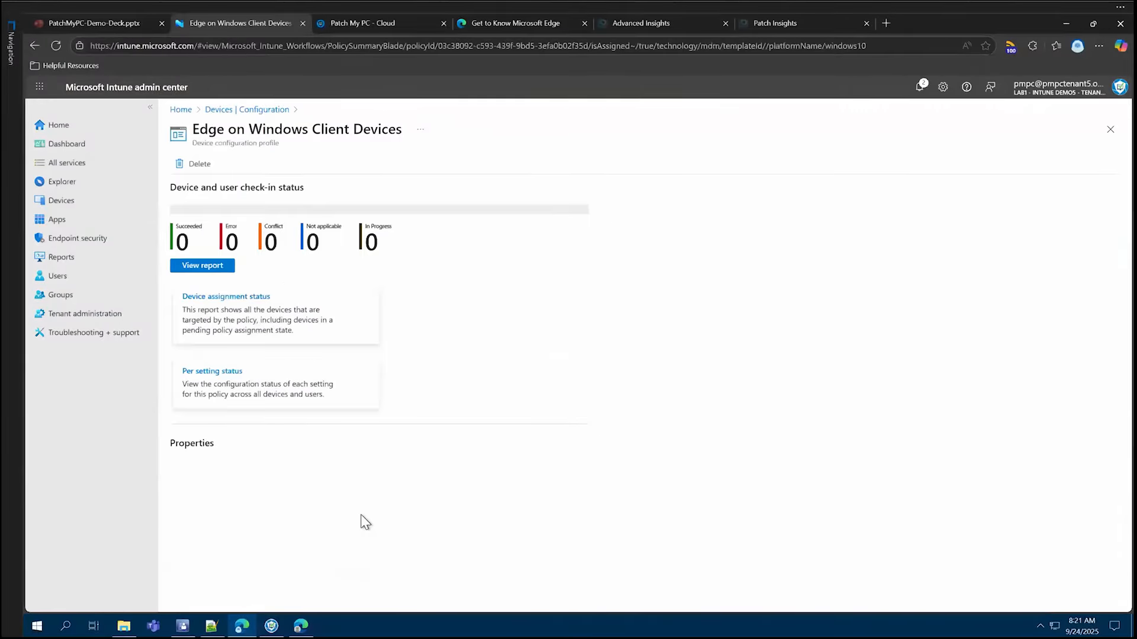
{"action": "left_click", "coordinate": [222, 111]}
- Create a new configuration policy for the Windows 10 and later platform with the Settings catalog profile type
{"action": "left_click", "coordinate": [352, 211]}
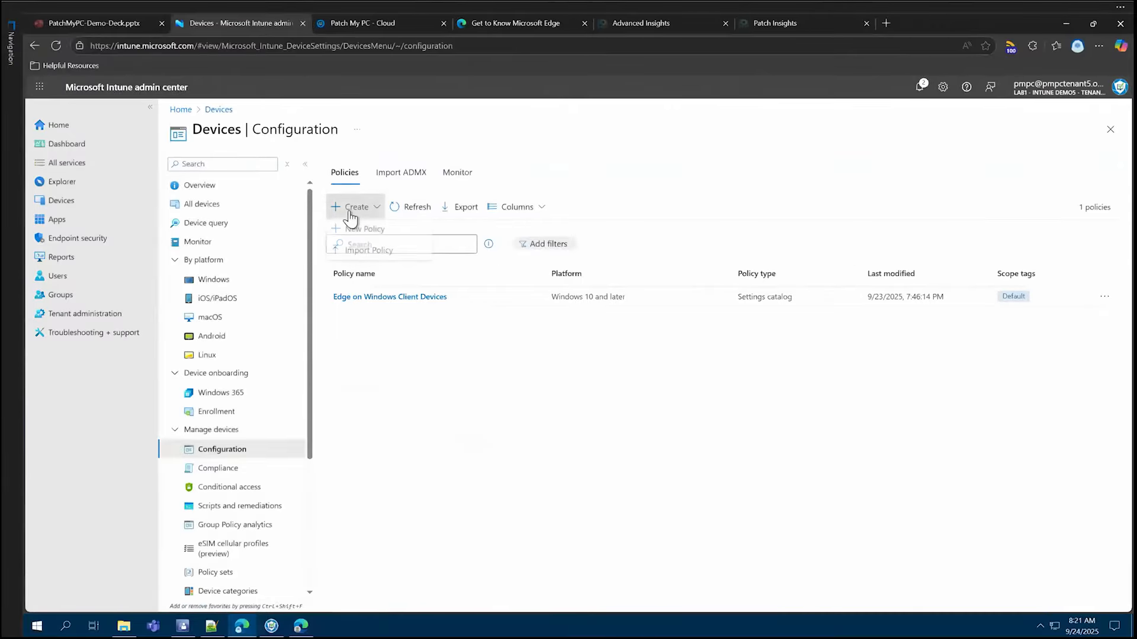
{"action": "left_click", "coordinate": [379, 231]}
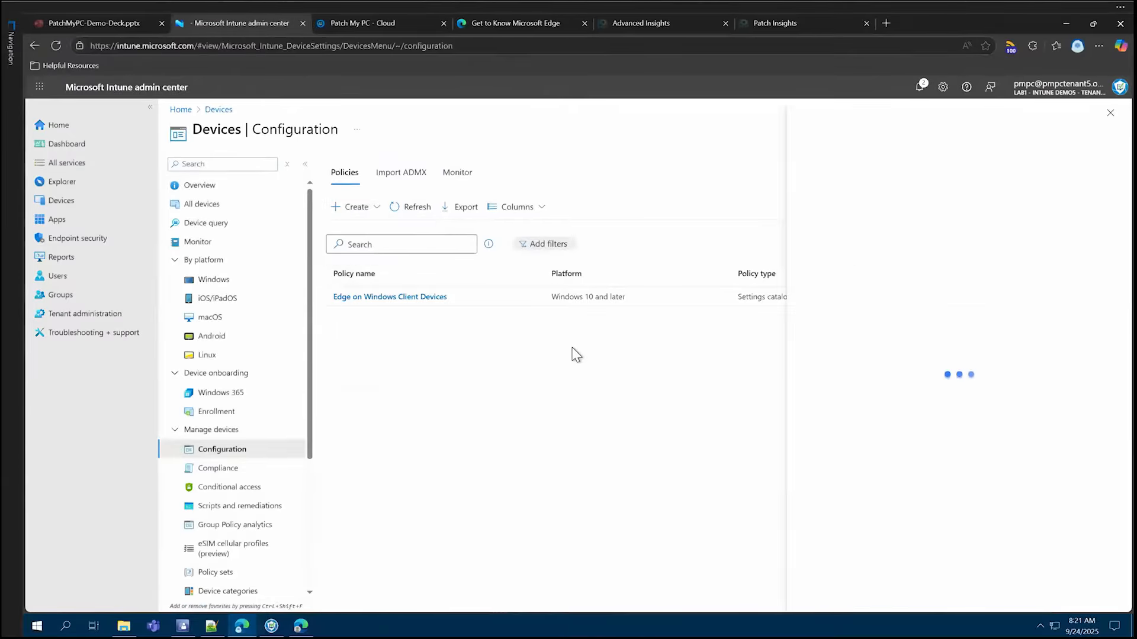
{"action": "left_click", "coordinate": [861, 169]}
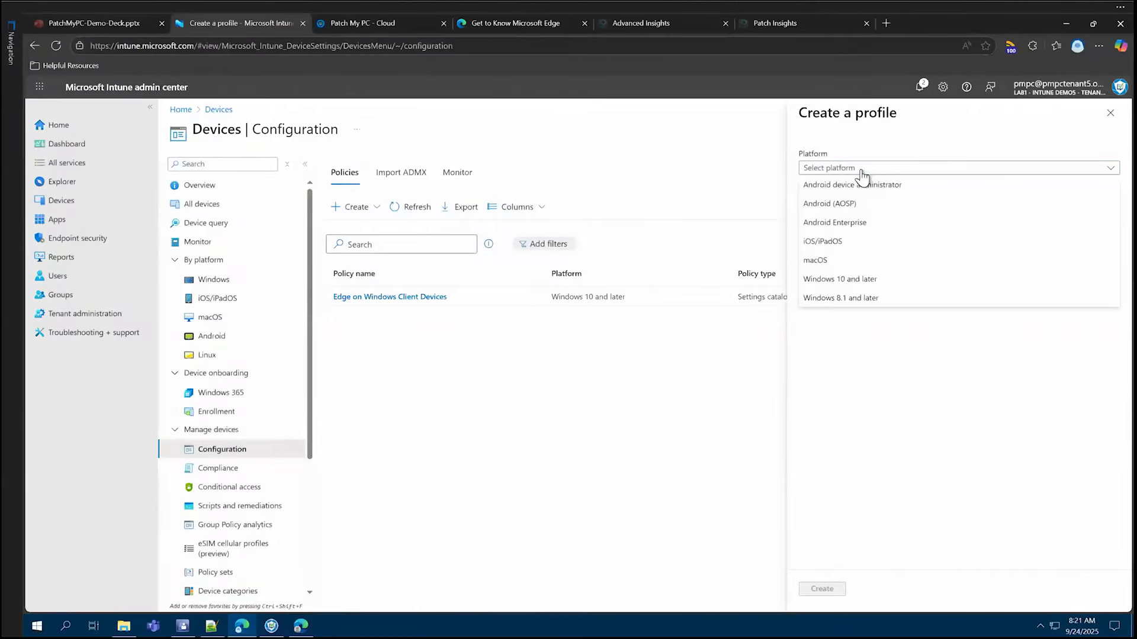
{"action": "left_click", "coordinate": [892, 282]}
{"action": "left_click", "coordinate": [890, 204]}
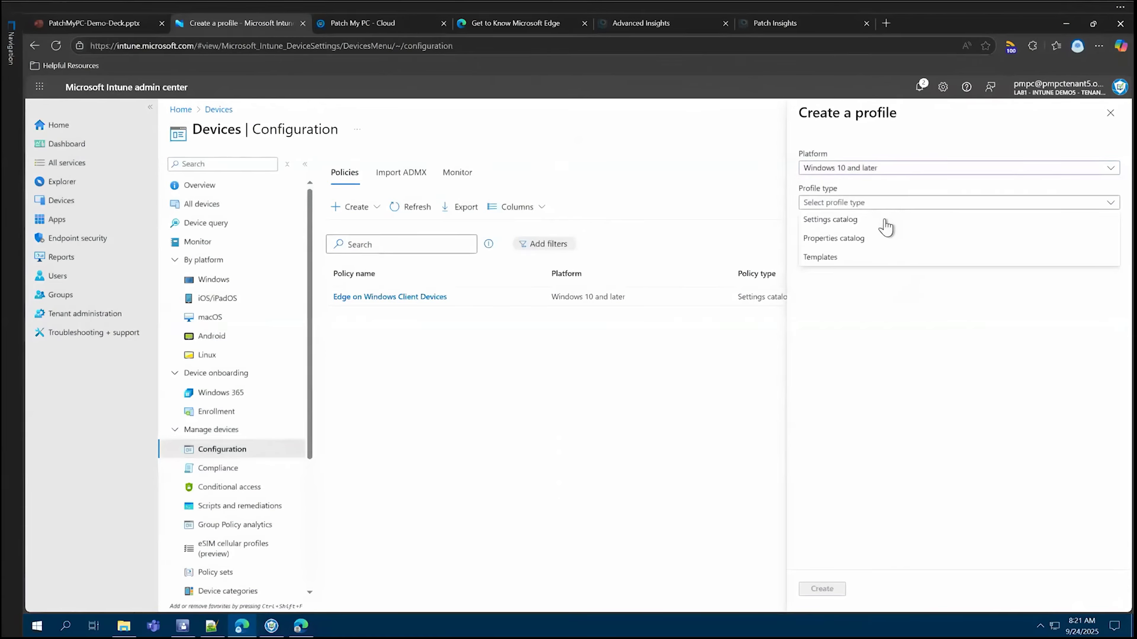
{"action": "left_click", "coordinate": [886, 221]}
{"action": "left_click", "coordinate": [823, 589]}
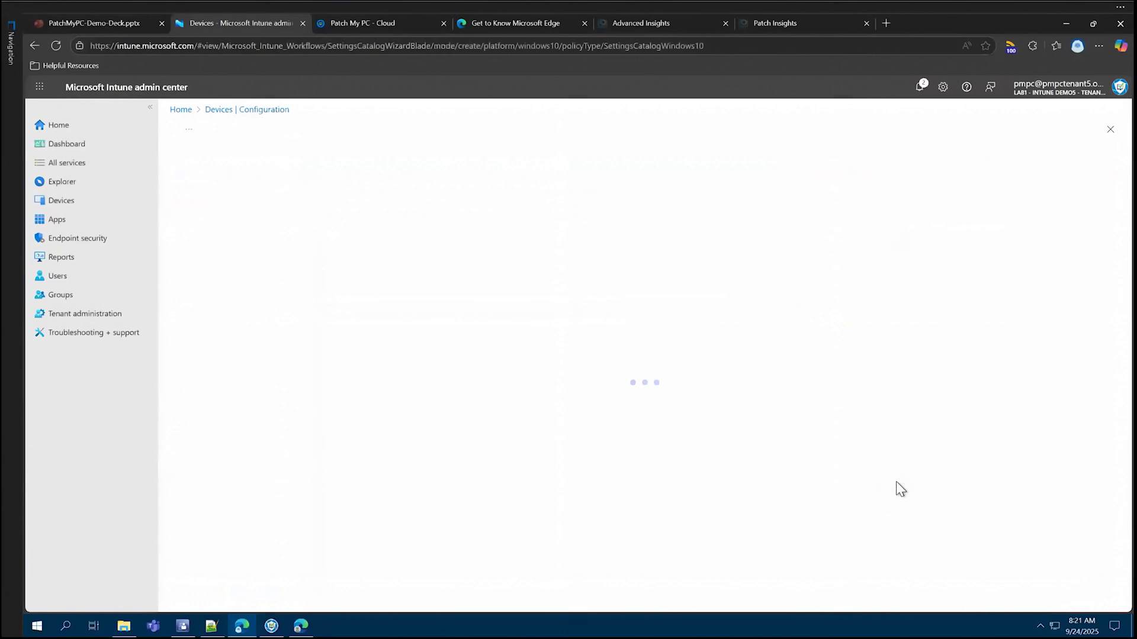
- Name the new profile "Edge Policy Settings" and continue to its configuration settings
{"action": "left_click", "coordinate": [394, 204]}
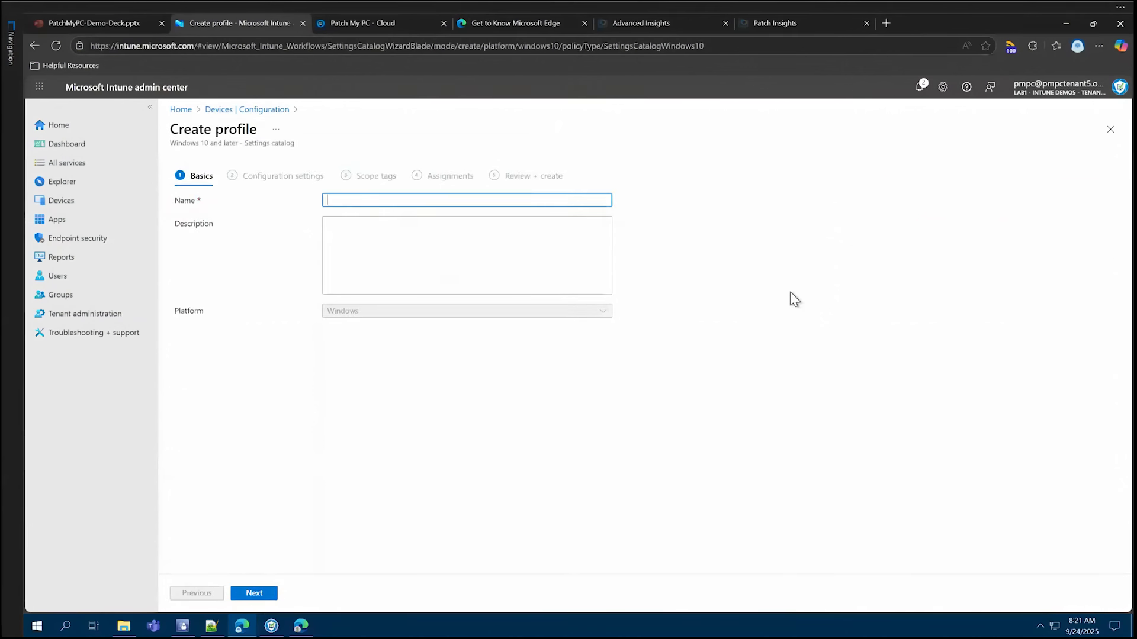
{"action": "type", "text": "Edge Policy Settings"}
{"action": "left_click", "coordinate": [269, 594]}
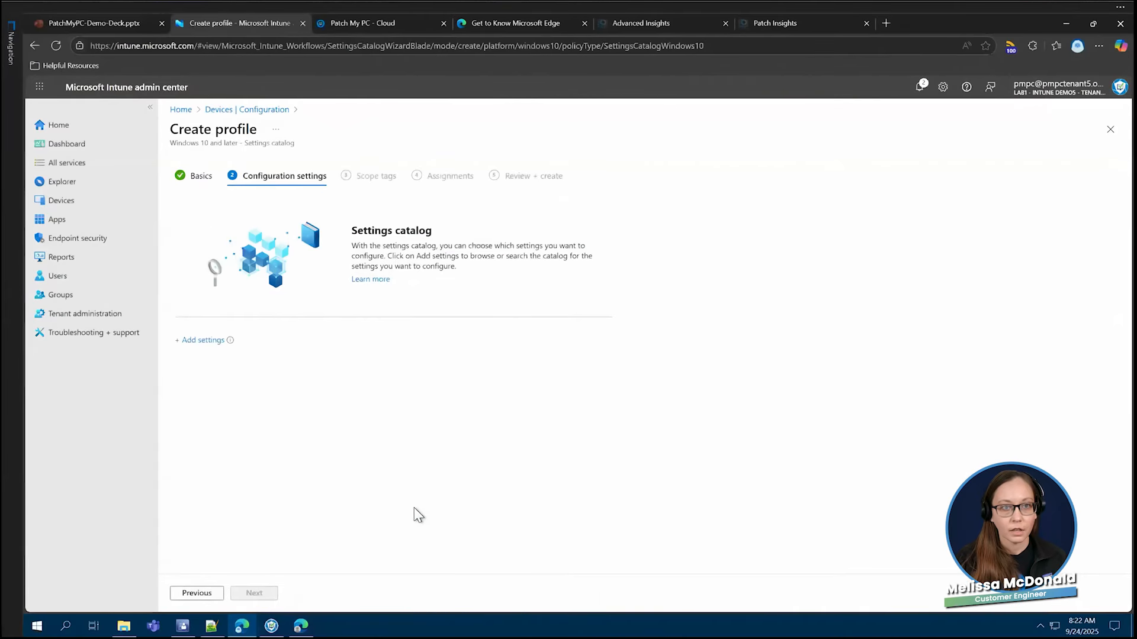
- Start adding settings to the profile, search the settings picker for "edge" and browse the matching Microsoft Edge categories
{"action": "left_click", "coordinate": [203, 341]}
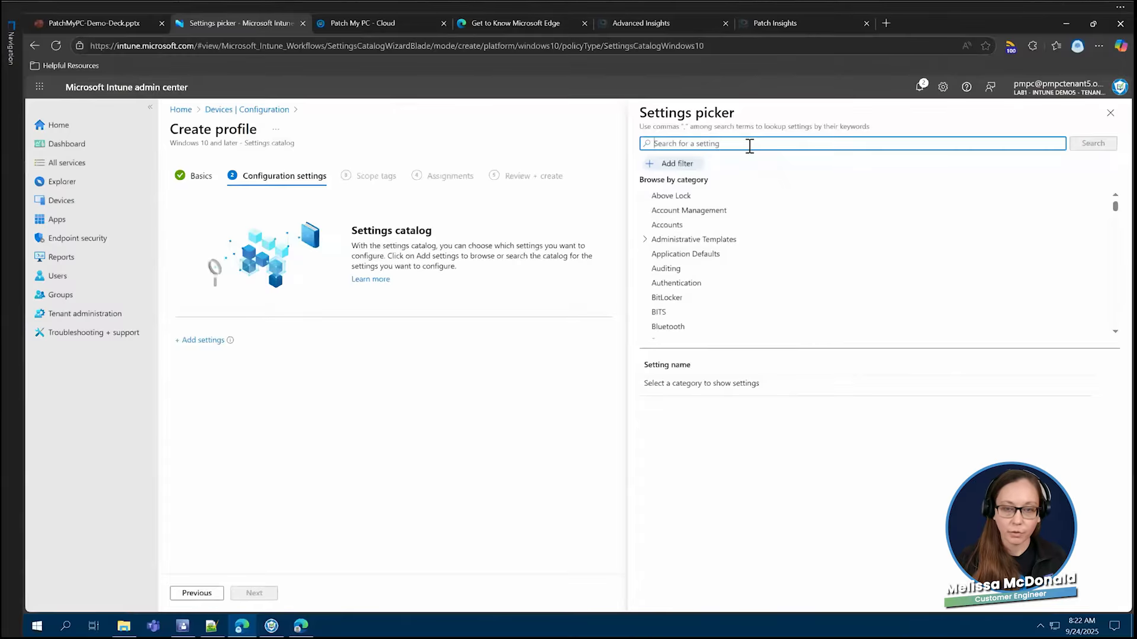
{"action": "type", "text": "edge"}
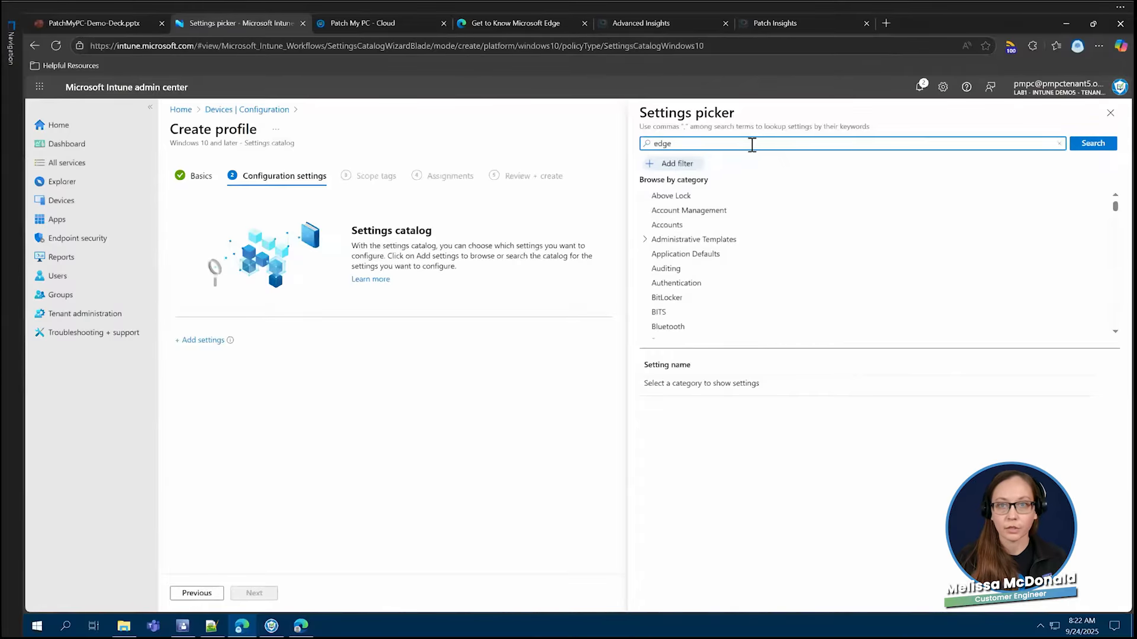
{"action": "left_click", "coordinate": [1092, 144]}
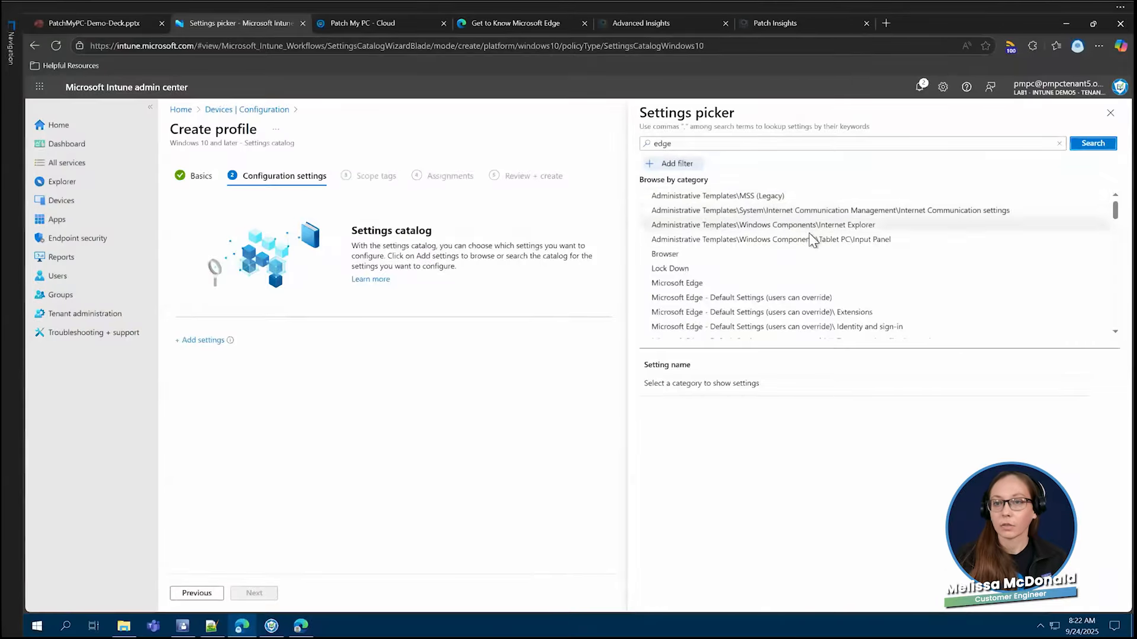
{"action": "scroll", "coordinate": [814, 240], "scroll_direction": "down", "scroll_amount": 8}
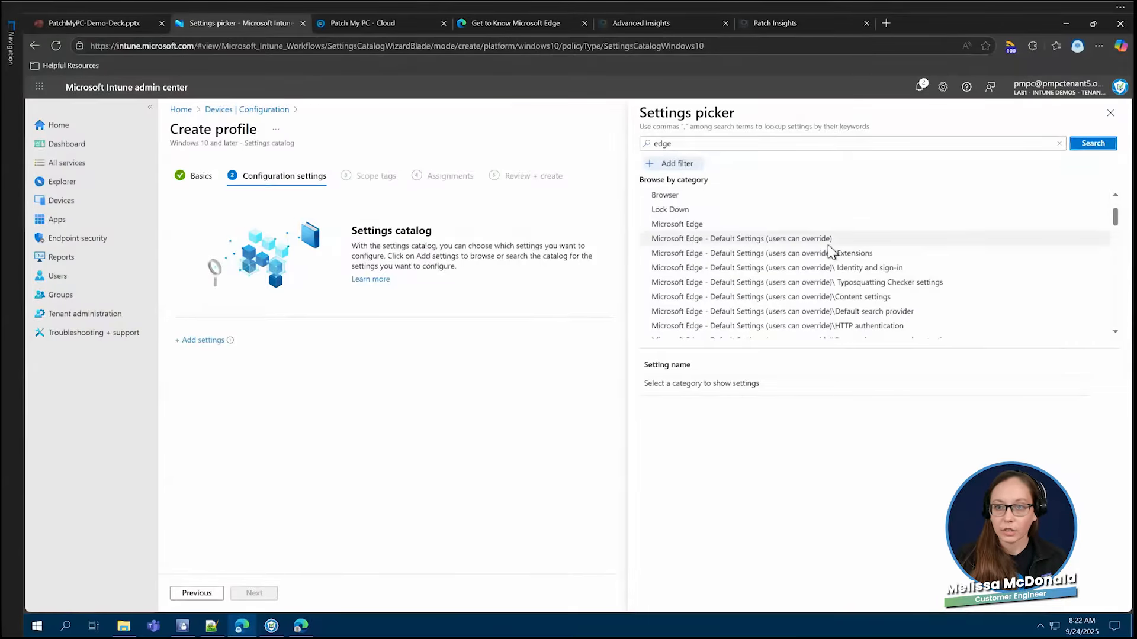
{"action": "scroll", "coordinate": [846, 249], "scroll_direction": "down", "scroll_amount": 8}
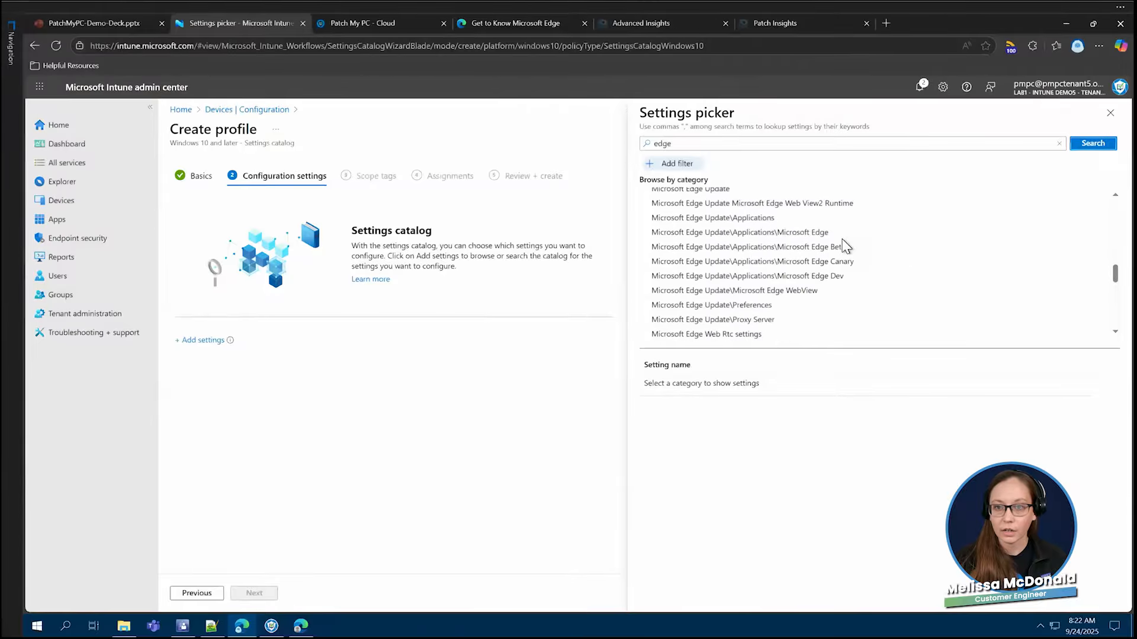
{"action": "scroll", "coordinate": [853, 267], "scroll_direction": "down", "scroll_amount": 2}
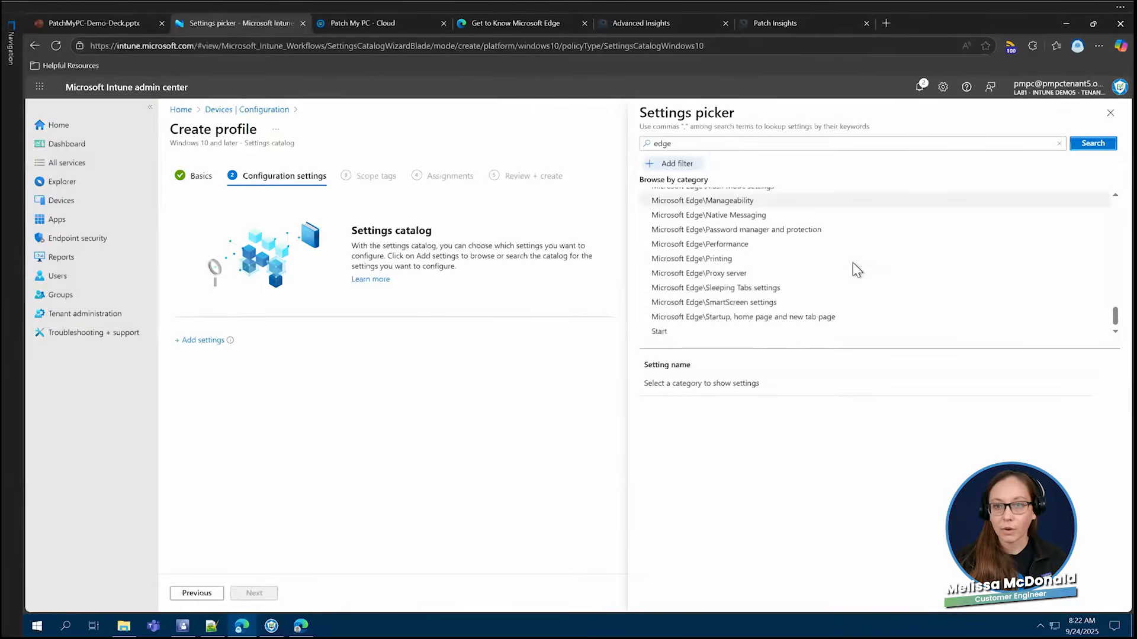
{"action": "scroll", "coordinate": [811, 246], "scroll_direction": "up", "scroll_amount": 2}
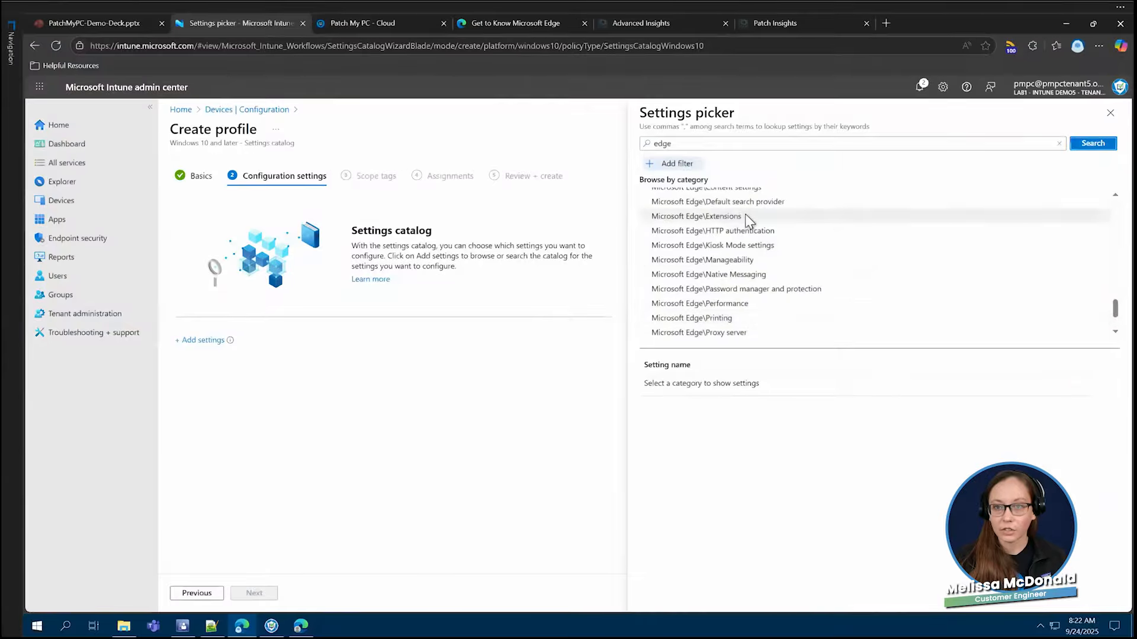
- Replace the settings picker search term with "home page" and run the search
{"action": "left_click", "coordinate": [717, 145]}
{"action": "key", "text": "ctrl+a"}
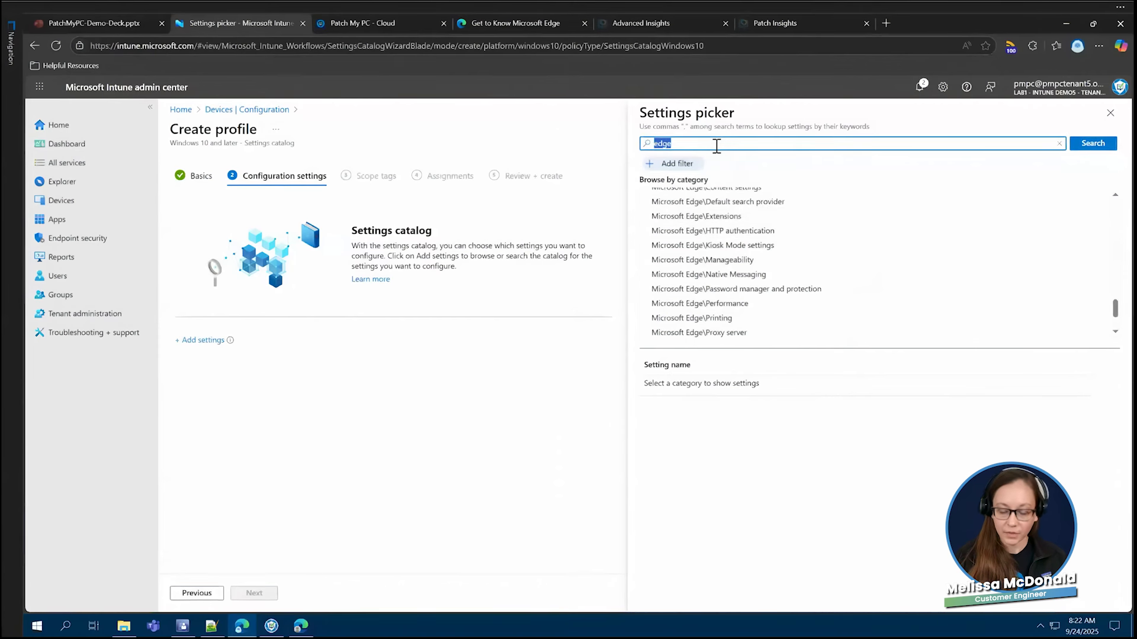
{"action": "key", "text": "BackSpace"}
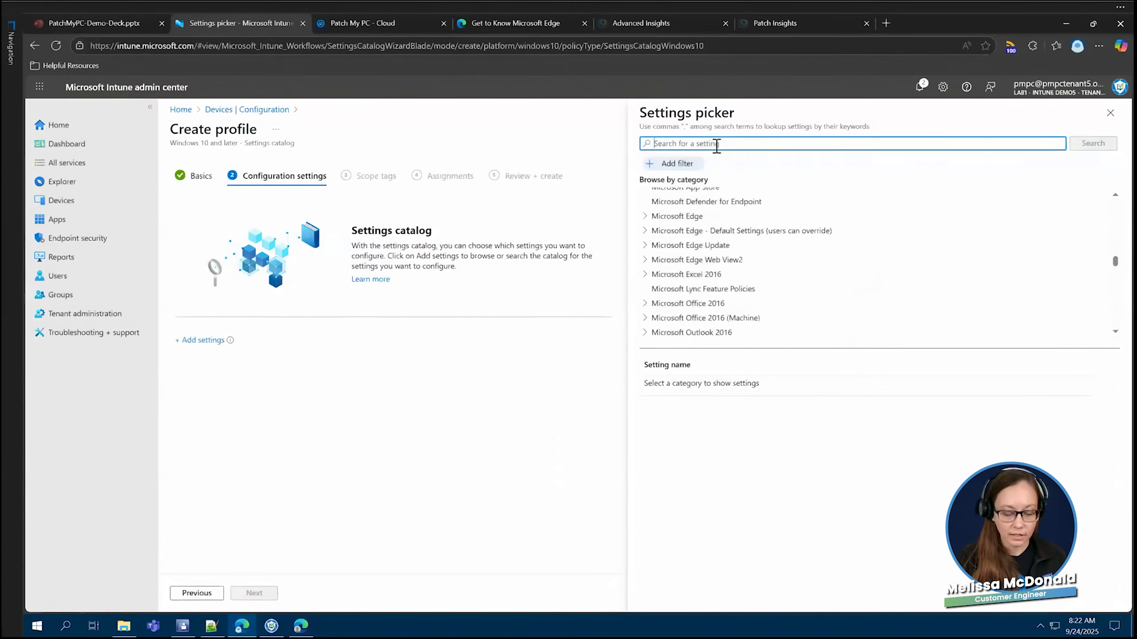
{"action": "type", "text": "home"}
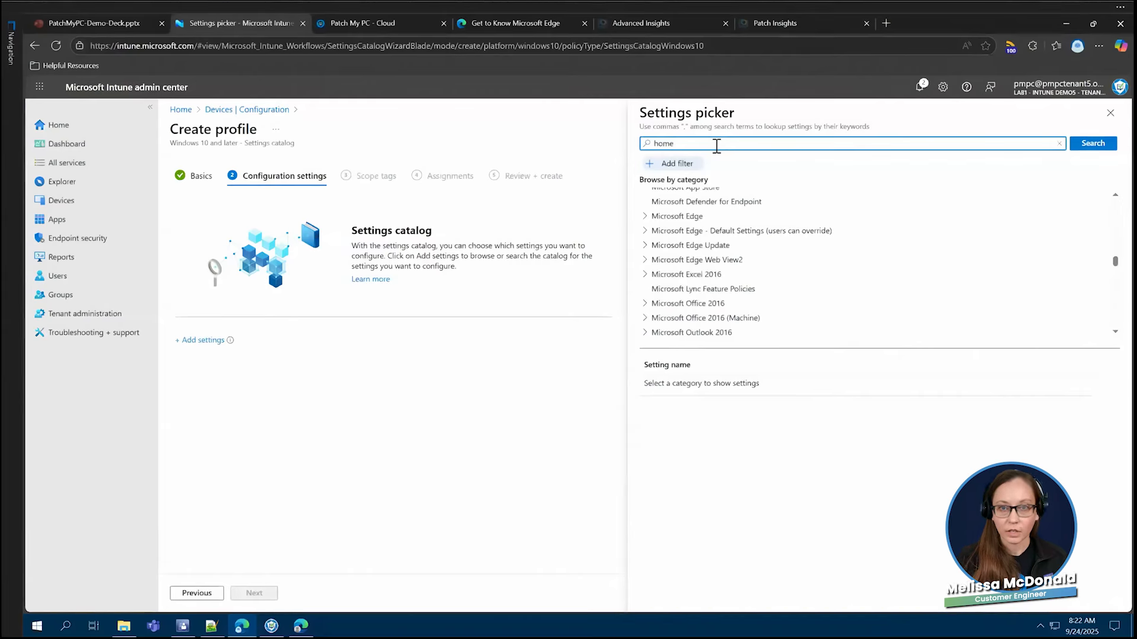
{"action": "type", "text": " page"}
{"action": "key", "text": "Return"}
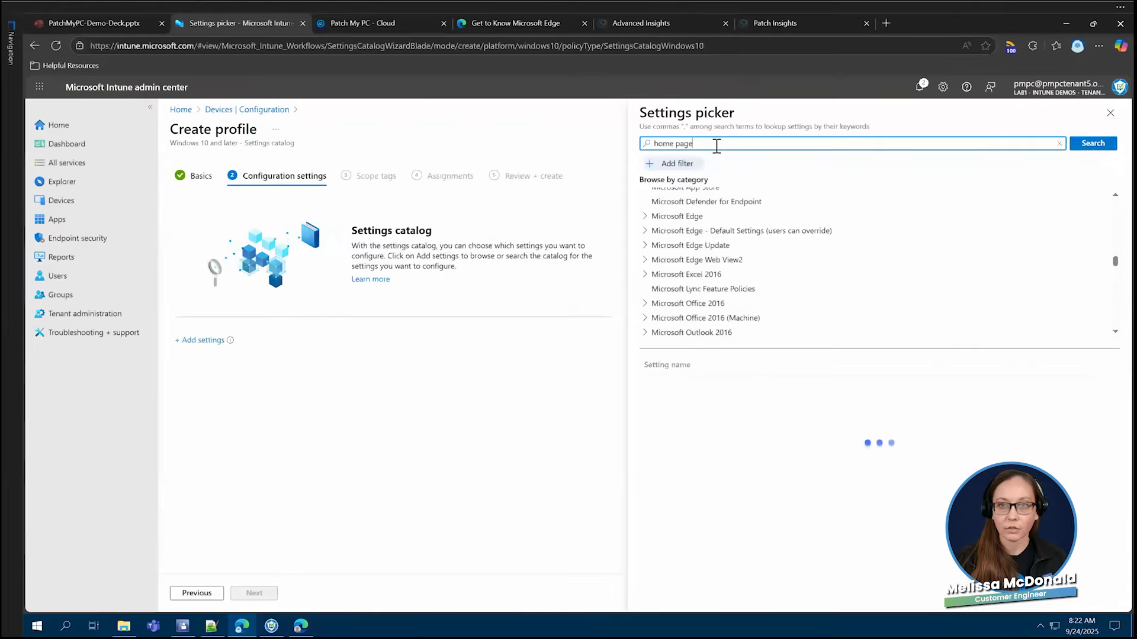